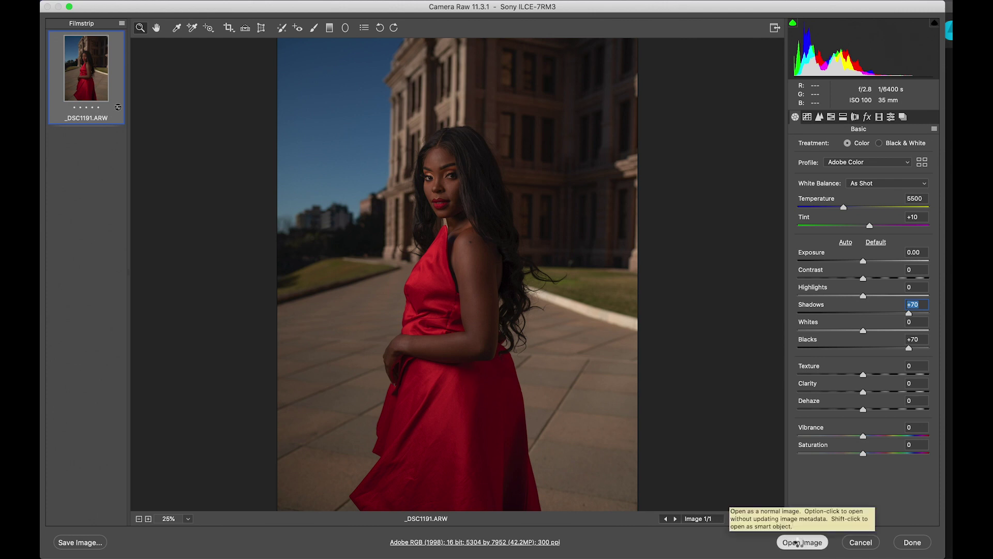
Open the raw photo as a normal image and convert its Background to Layer 0 with an empty layer above.
left_click(801, 541)
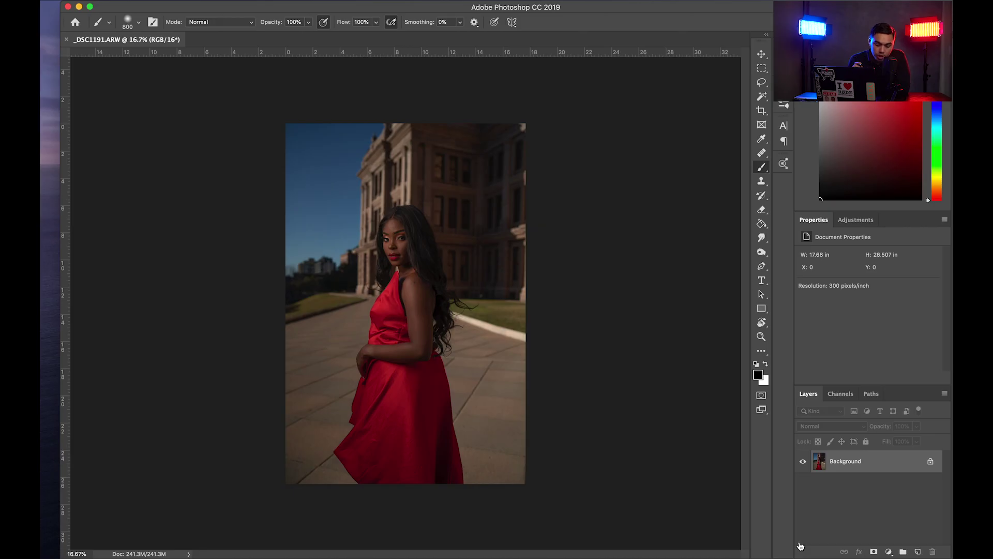
double_click(887, 471)
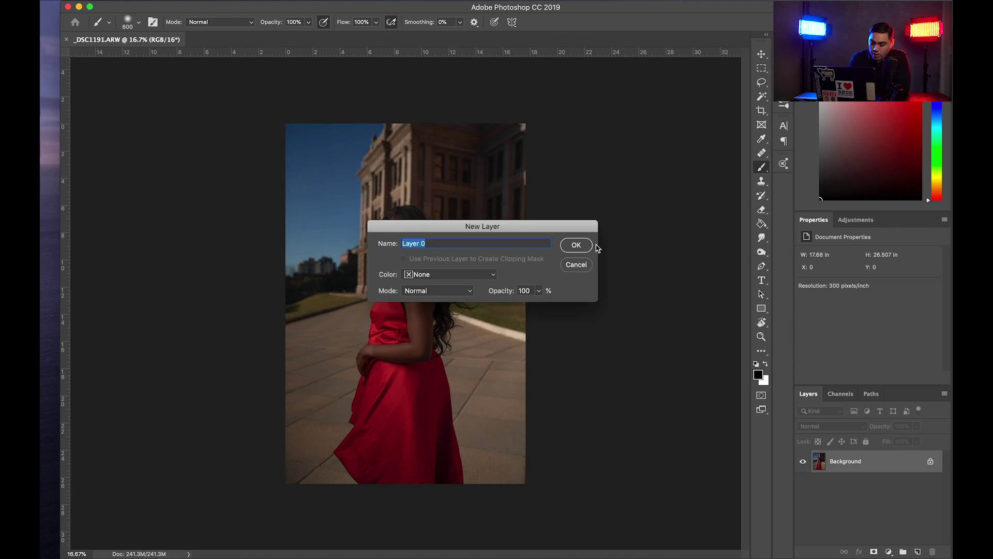
left_click(580, 246)
left_click(917, 552)
Heal the blemishes on the forehead above the right-hand eyebrow with the Healing Brush at size 20 on Layer 1.
left_click(764, 154)
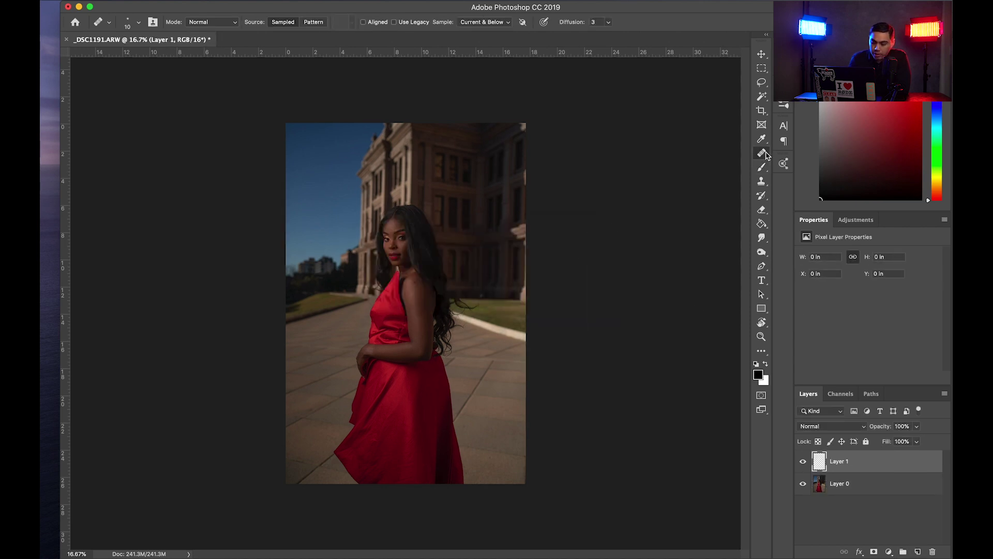
scroll(398, 248, "up", 10)
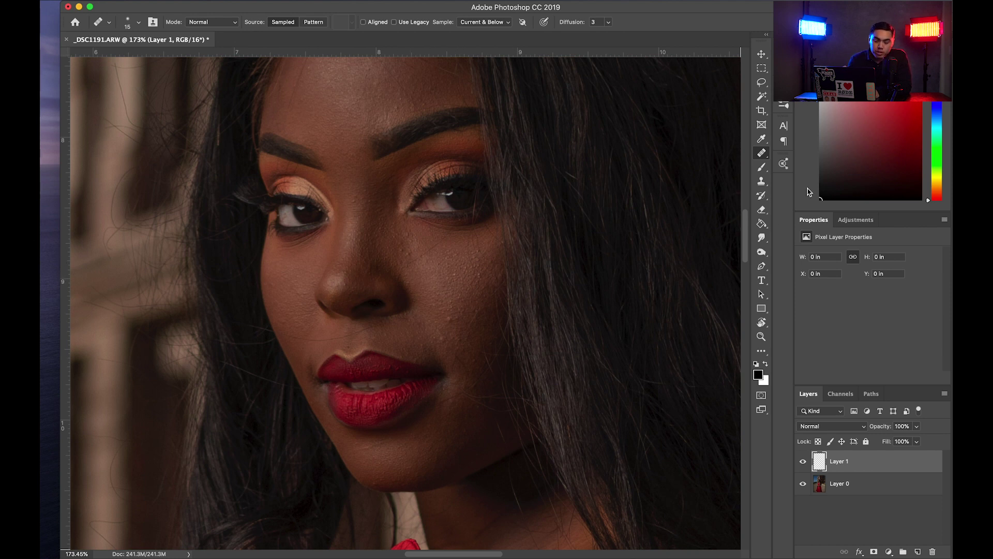
right_click(764, 155)
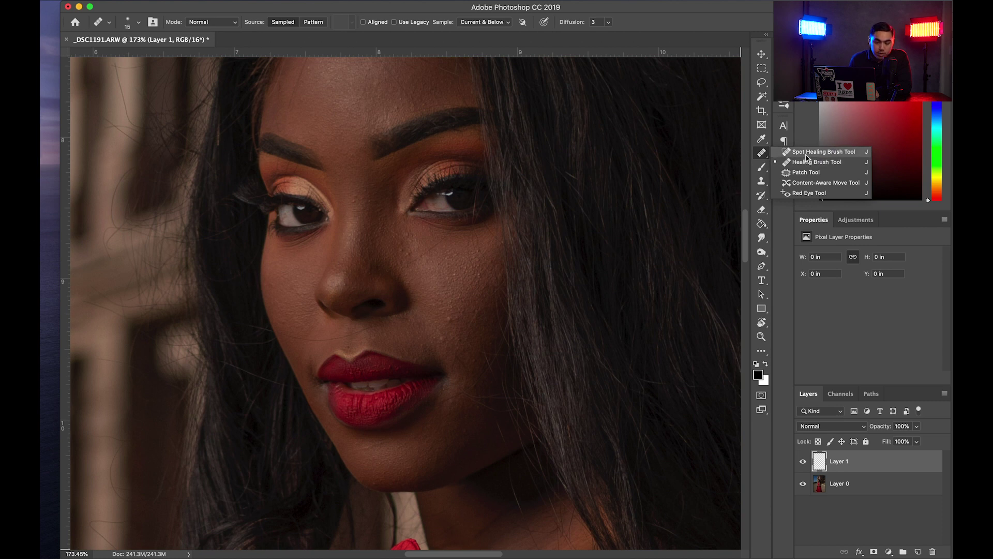
left_click(804, 162)
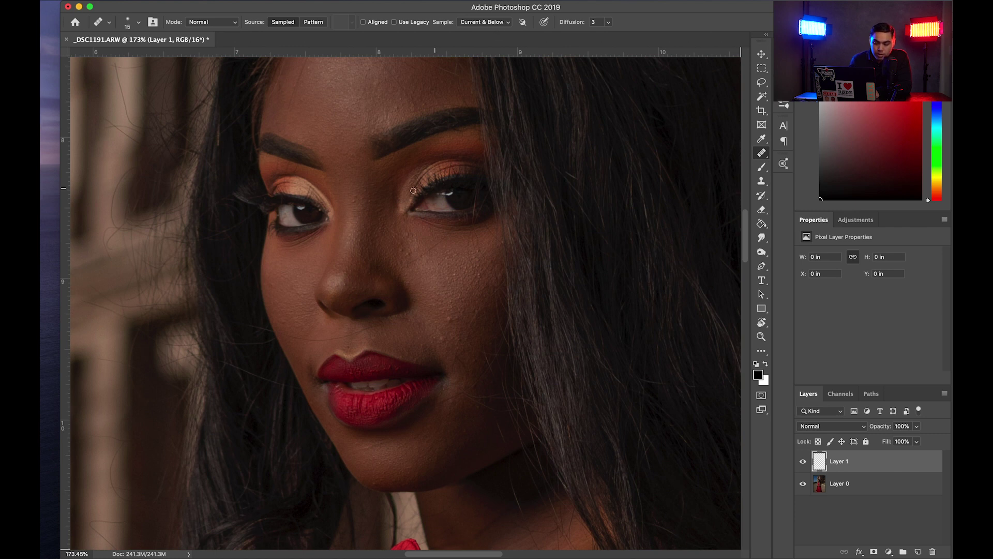
scroll(421, 139, "up", 3)
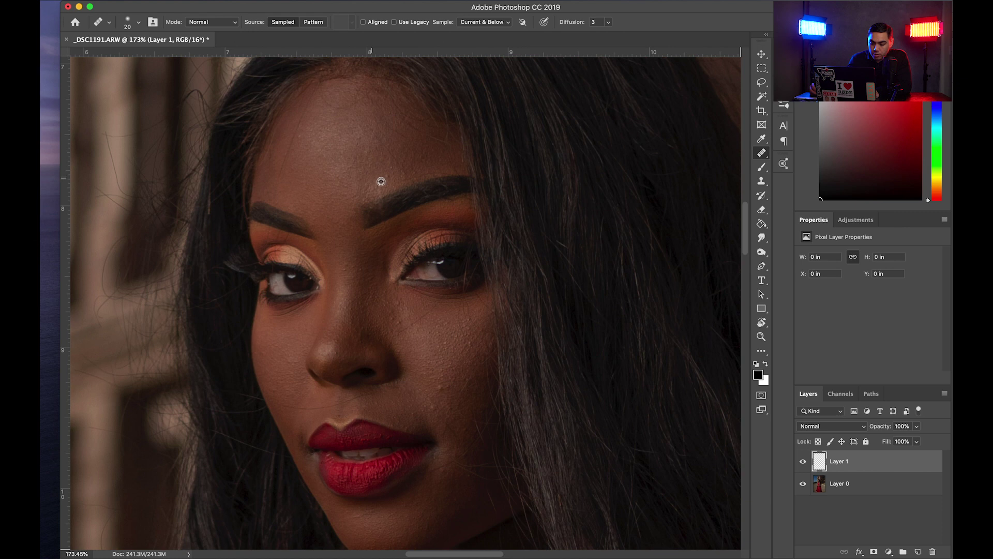
left_click(388, 176)
left_click(390, 164)
left_click_drag(380, 144, 402, 170)
left_click(392, 168, "alt")
left_click(407, 154)
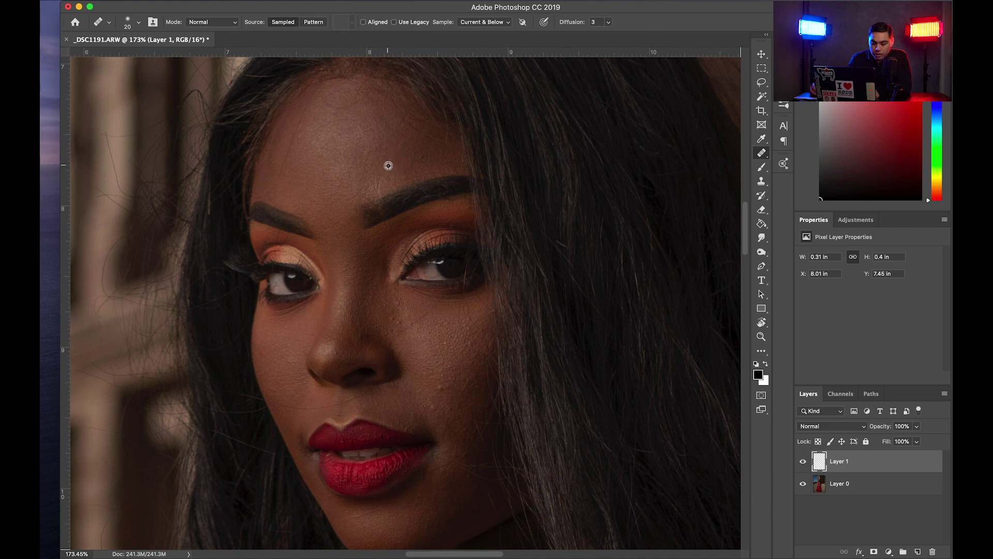
Heal the uneven skin near the right temple and on the left side of the forehead.
mouse_move(423, 162)
left_mouse_down()
mouse_move(381, 107)
mouse_move(402, 146)
mouse_move(396, 131)
mouse_move(446, 151)
left_mouse_up()
left_click(406, 151, "alt")
left_click(406, 132, "alt")
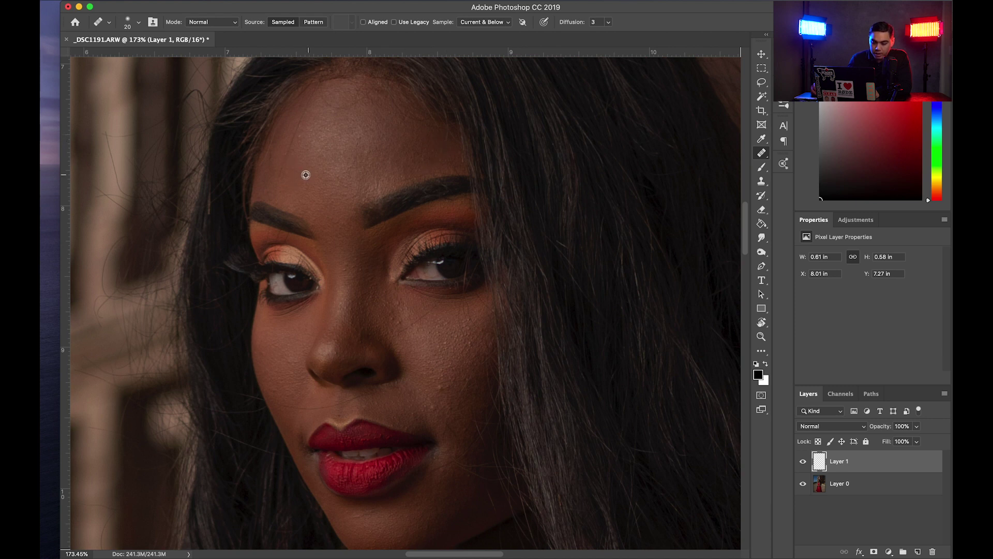
mouse_move(293, 165)
left_mouse_down()
mouse_move(283, 173)
mouse_move(303, 128)
left_mouse_up()
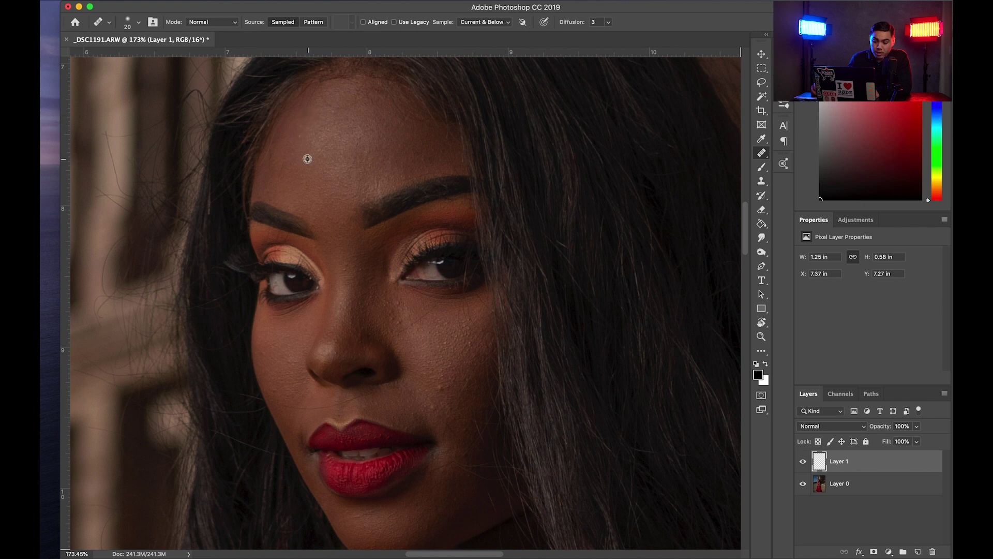
mouse_move(300, 133)
left_mouse_down()
mouse_move(283, 179)
mouse_move(285, 164)
left_mouse_up()
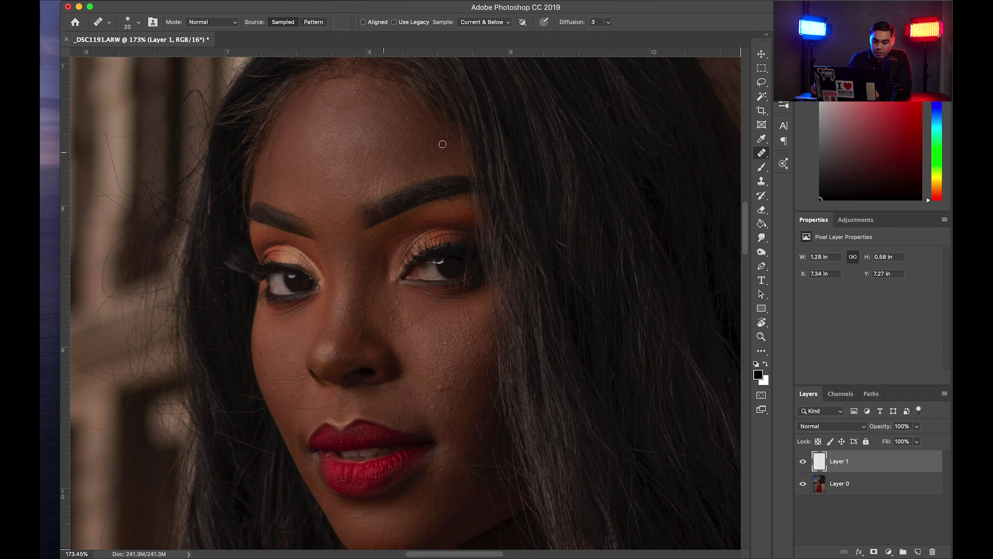
Continue healing the forehead along the hairline, its left side and the skin above the right-hand eyebrow.
left_click(761, 210)
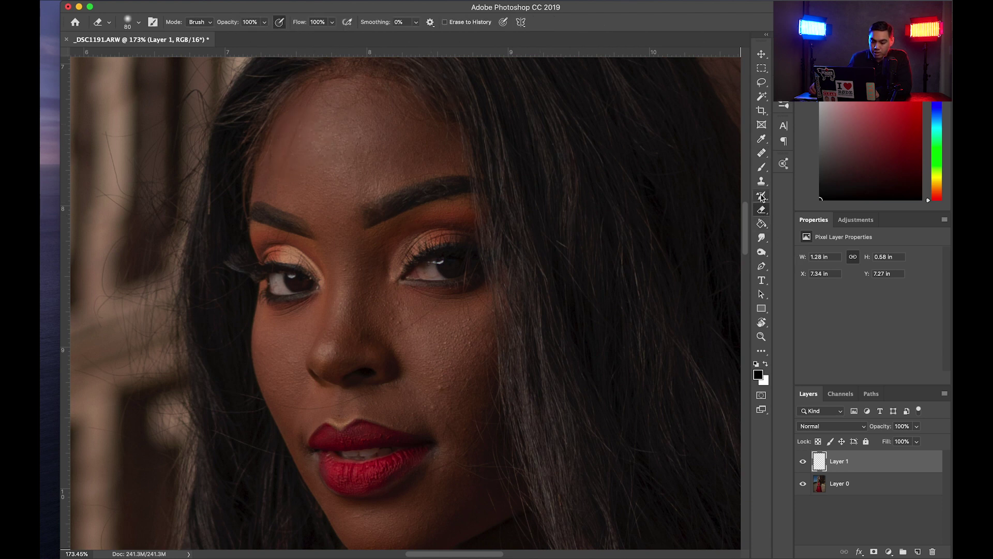
left_click(762, 153)
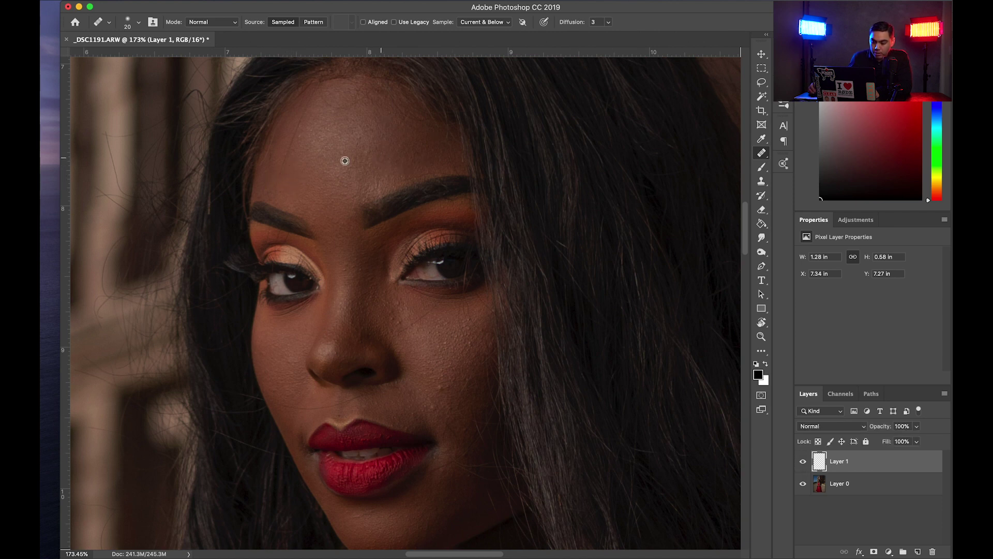
left_click(293, 171, "alt")
mouse_move(282, 172)
left_mouse_down()
mouse_move(308, 106)
mouse_move(309, 141)
mouse_move(300, 138)
left_mouse_up()
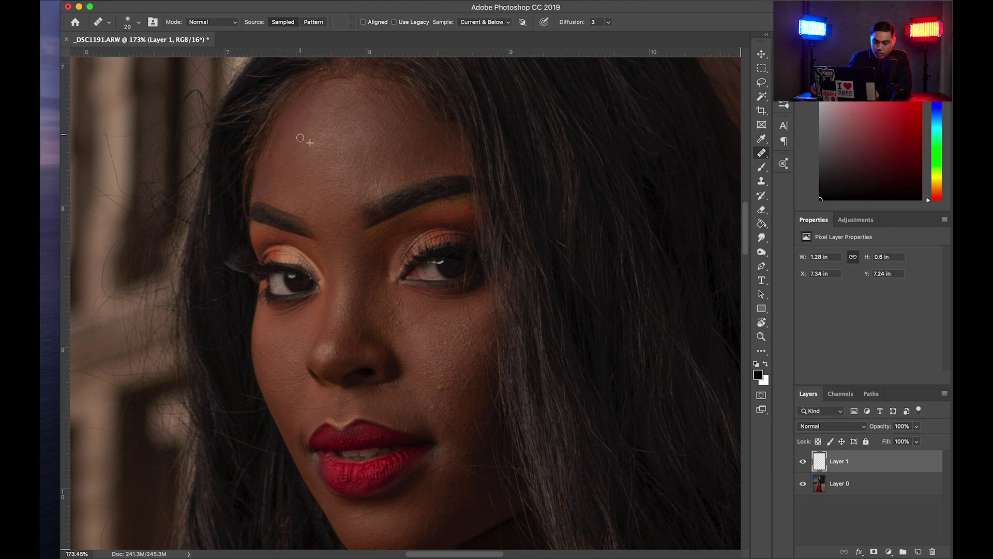
mouse_move(342, 107)
left_mouse_down()
mouse_move(318, 99)
mouse_move(351, 114)
mouse_move(332, 109)
mouse_move(355, 100)
mouse_move(400, 139)
mouse_move(406, 112)
mouse_move(391, 98)
left_mouse_up()
left_click(359, 127, "alt")
left_click(420, 134, "alt")
left_click_drag(429, 126, 440, 132)
left_click(416, 145, "alt")
left_click_drag(403, 178, 451, 173)
Heal the bumps under the right-hand eye and the spots on the cheek below it.
scroll(362, 212, "down", 5)
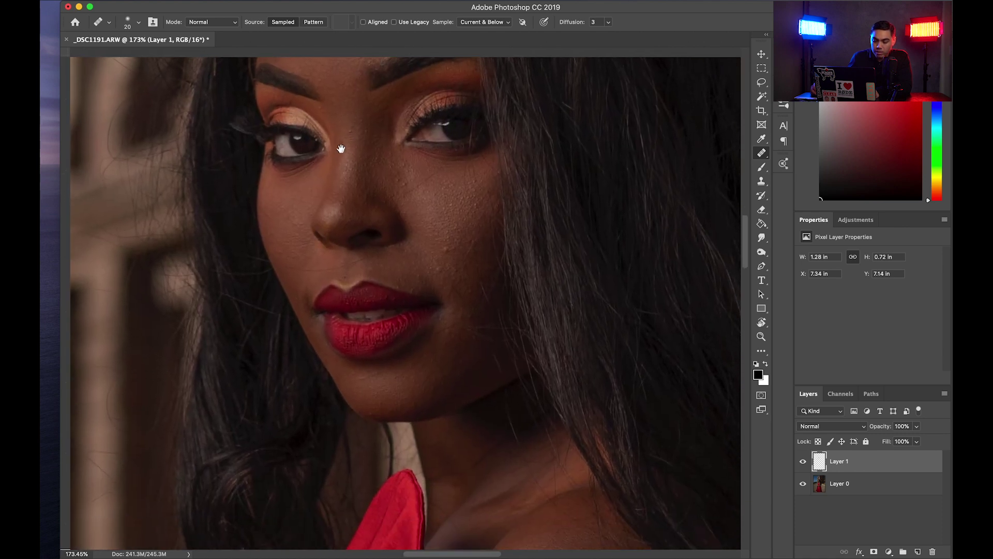
left_click(406, 185)
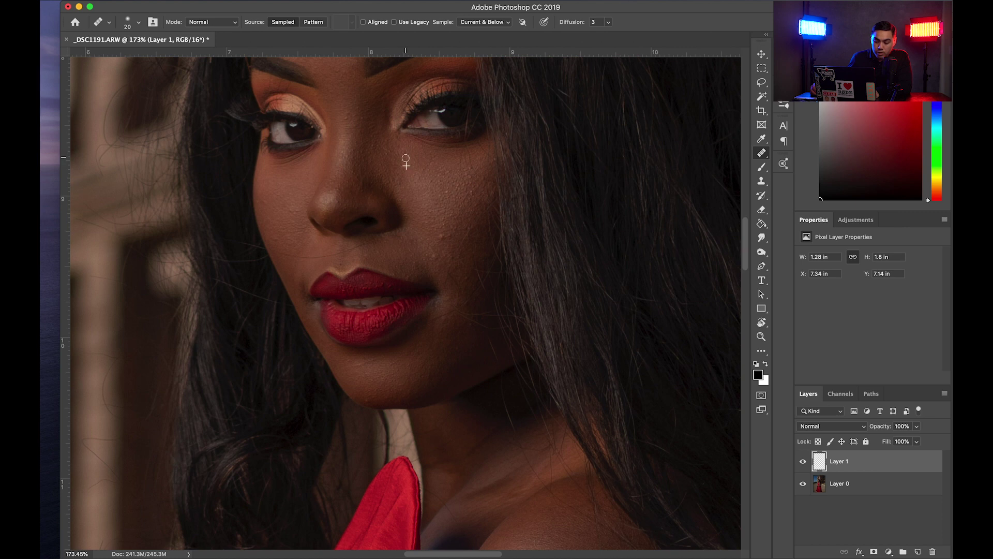
left_click_drag(442, 236, 448, 238)
left_click(450, 215)
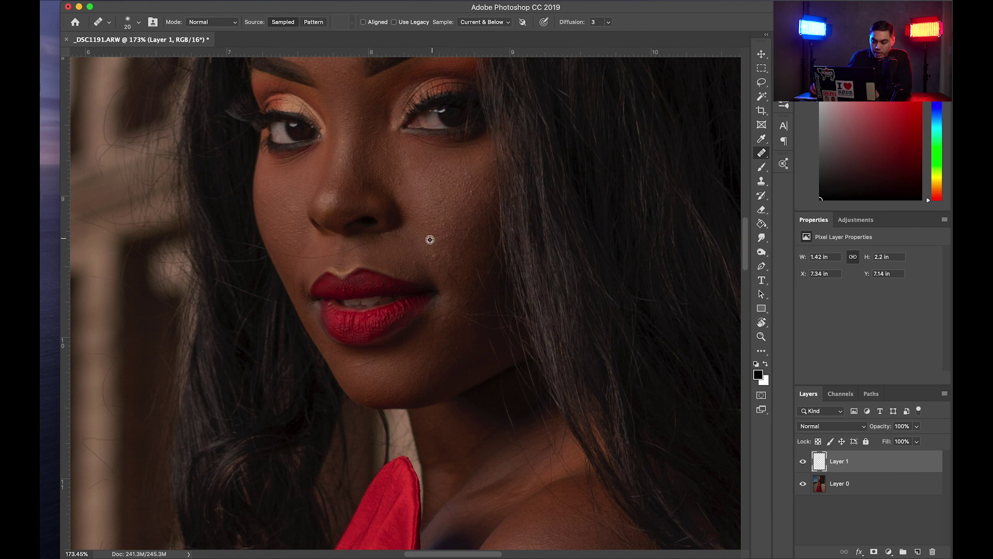
Heal the blemishes on the bridge of the nose between the eyes.
left_click(352, 135, "alt")
left_click_drag(345, 118, 361, 106)
left_click(361, 121)
mouse_move(348, 125)
left_mouse_down()
mouse_move(351, 135)
mouse_move(366, 102)
left_mouse_up()
left_click(358, 123)
Heal the spots and texture on the left-hand cheek from below the eye to beside the nose.
left_click_drag(291, 210, 304, 203)
left_click(293, 251, "alt")
left_click_drag(277, 239, 274, 240)
left_click(272, 211, "alt")
left_click_drag(269, 206, 266, 200)
left_click(272, 237, "alt")
mouse_move(277, 252)
left_mouse_down()
mouse_move(283, 251)
mouse_move(309, 253)
mouse_move(302, 267)
mouse_move(295, 243)
mouse_move(294, 256)
mouse_move(285, 249)
mouse_move(306, 242)
mouse_move(299, 257)
mouse_move(319, 257)
mouse_move(309, 246)
mouse_move(332, 254)
left_mouse_up()
left_click(296, 243, "alt")
left_click(307, 246, "alt")
Heal the skin above the right-hand mouth corner and the outer cheek beneath the right-hand eye.
left_click_drag(435, 256, 413, 245)
left_click(435, 244, "alt")
left_click(414, 262)
left_click(434, 232, "alt")
left_click(462, 159, "alt")
left_click(470, 155)
left_click_drag(470, 153, 482, 182)
Heal the blemishes on the chin and along the right-hand jaw and lower cheek with brush size 15.
scroll(427, 224, "down", 2)
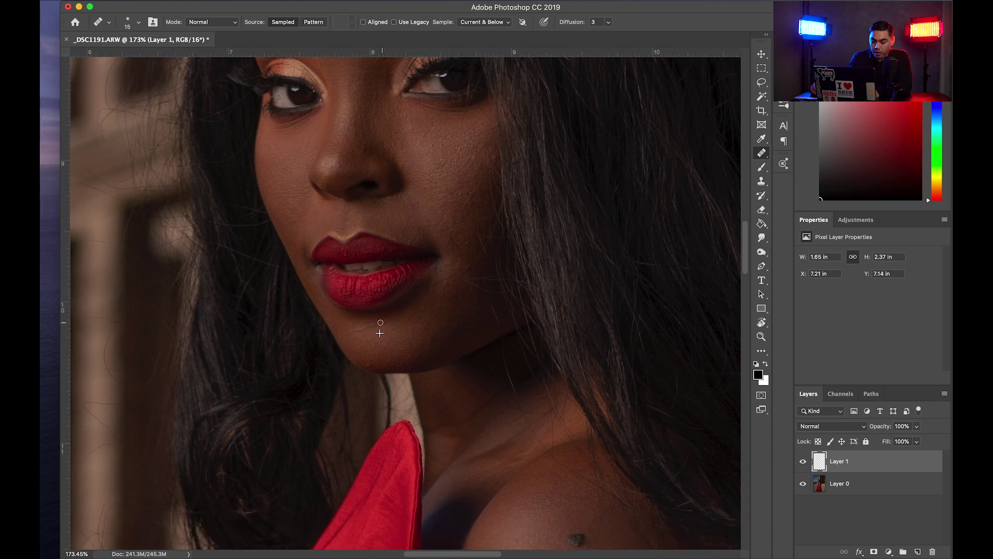
mouse_move(371, 325)
left_mouse_down()
mouse_move(361, 332)
mouse_move(375, 364)
mouse_move(383, 350)
mouse_move(399, 346)
mouse_move(391, 360)
mouse_move(403, 360)
mouse_move(408, 348)
left_mouse_up()
left_click(445, 307, "alt")
mouse_move(455, 286)
left_mouse_down()
mouse_move(443, 283)
mouse_move(456, 276)
left_mouse_up()
left_click(441, 310, "alt")
left_click_drag(471, 290, 456, 333)
Heal the remaining spots on the right-hand cheek and the marks on the nose.
left_click(438, 220, "alt")
left_click_drag(436, 205, 435, 202)
left_click(333, 252, "alt")
left_click_drag(343, 244, 354, 252)
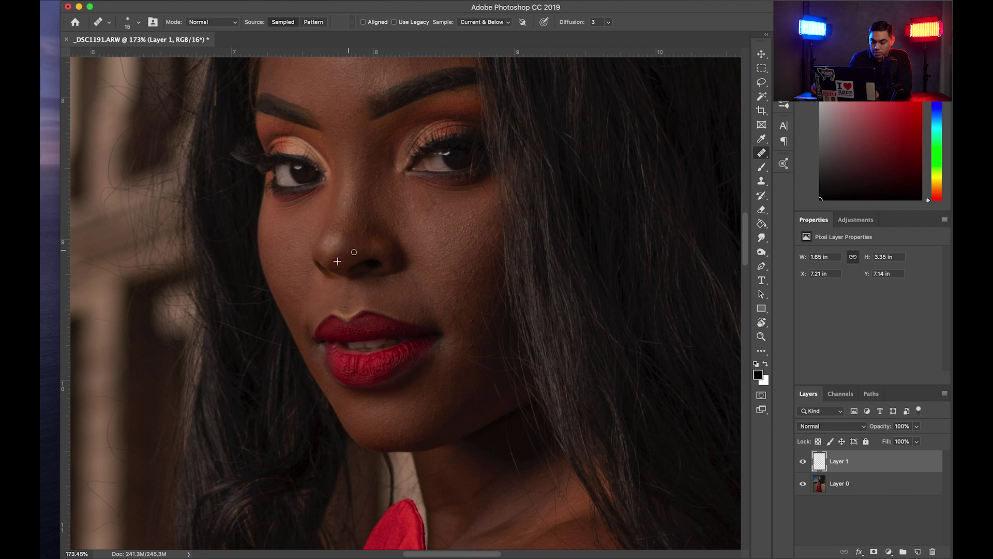
left_click_drag(380, 190, 360, 270)
Heal the skin beside the right-hand mouth corner and the cheek next to it.
left_click(431, 367, "alt")
left_click_drag(443, 369, 443, 370)
scroll(444, 370, "up", 5)
left_click(415, 317, "alt")
left_click(456, 344)
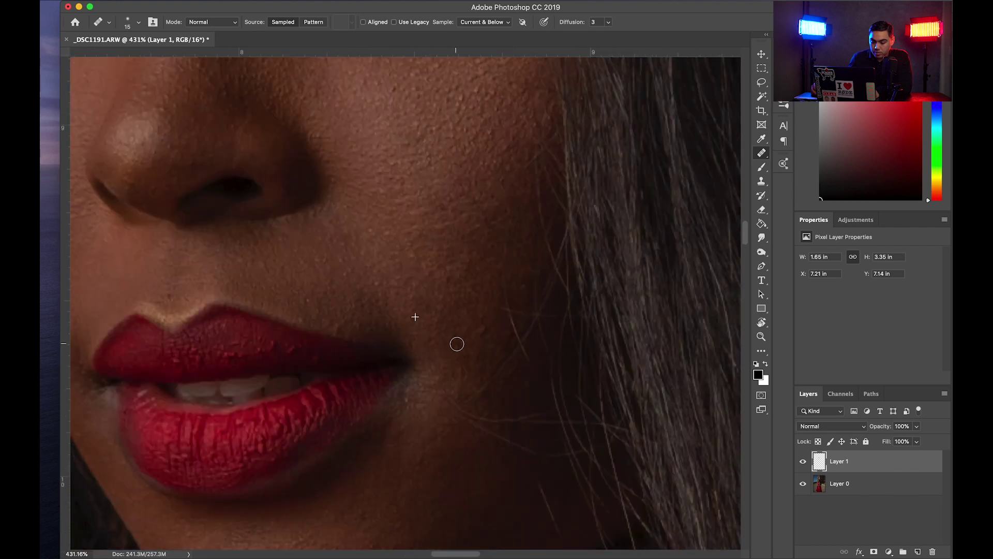
left_click_drag(448, 269, 459, 388)
Heal the small marks around the left-hand eye with the brush reduced to size 10.
key("bracketleft")
left_click_drag(362, 165, 611, 346)
left_click(287, 147, "alt")
left_click_drag(273, 141, 275, 143)
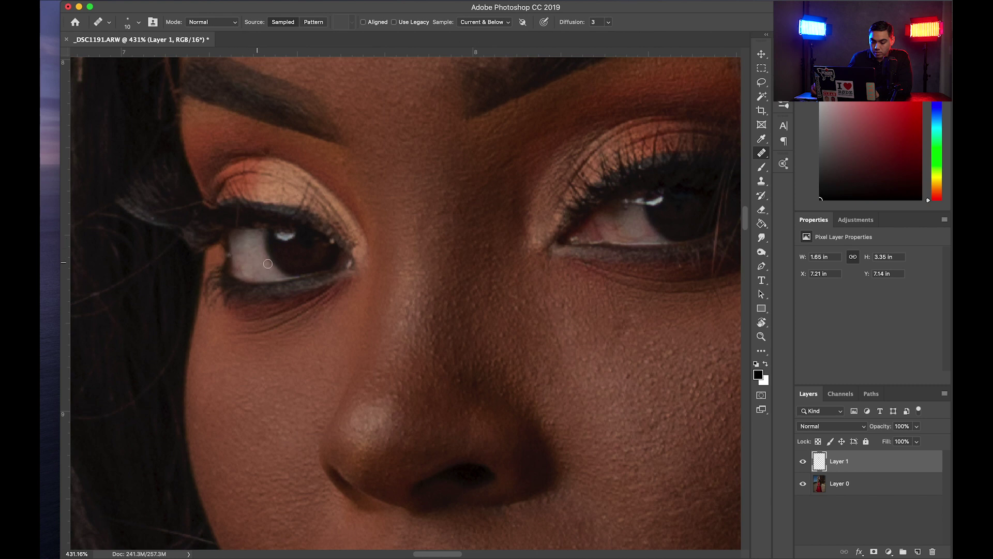
Compare the face before and after healing by switching Layer 1's visibility off and on several times.
scroll(242, 255, "right", 5)
scroll(465, 281, "down", 5)
scroll(466, 281, "down", 3)
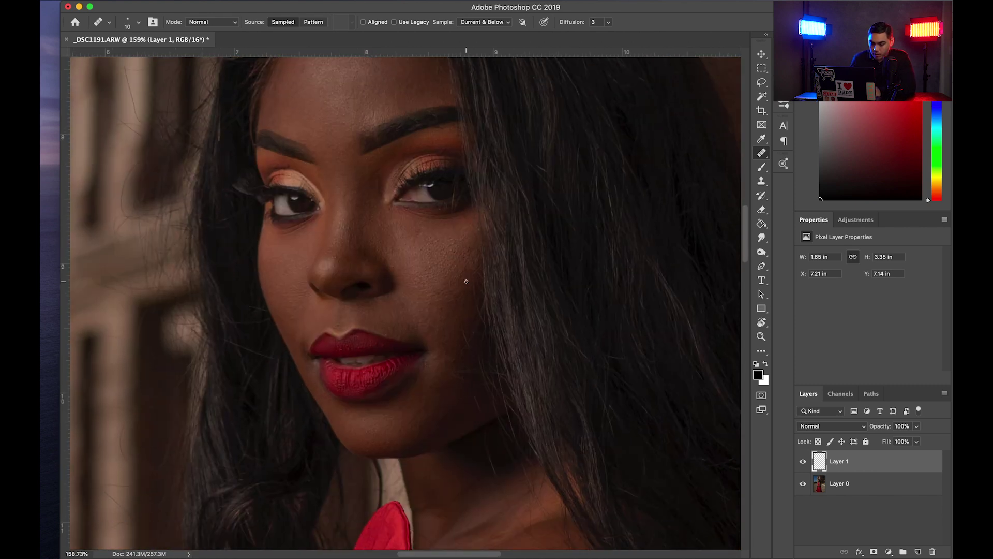
scroll(466, 280, "up", 1)
scroll(466, 281, "up", 4)
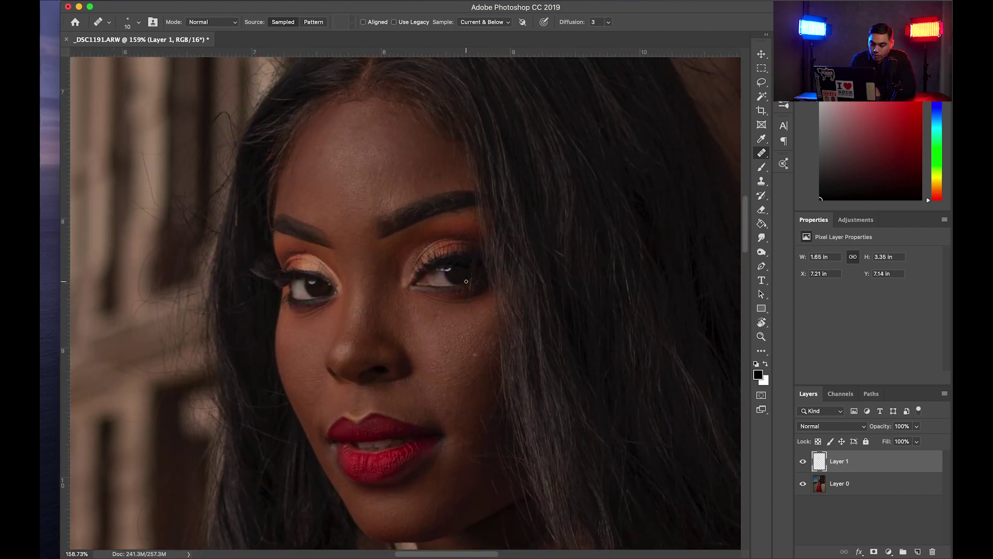
scroll(581, 289, "down", 2)
left_click(802, 461)
left_click(802, 461)
left_click(800, 462)
left_click(800, 461)
left_click(800, 461)
left_click(800, 461)
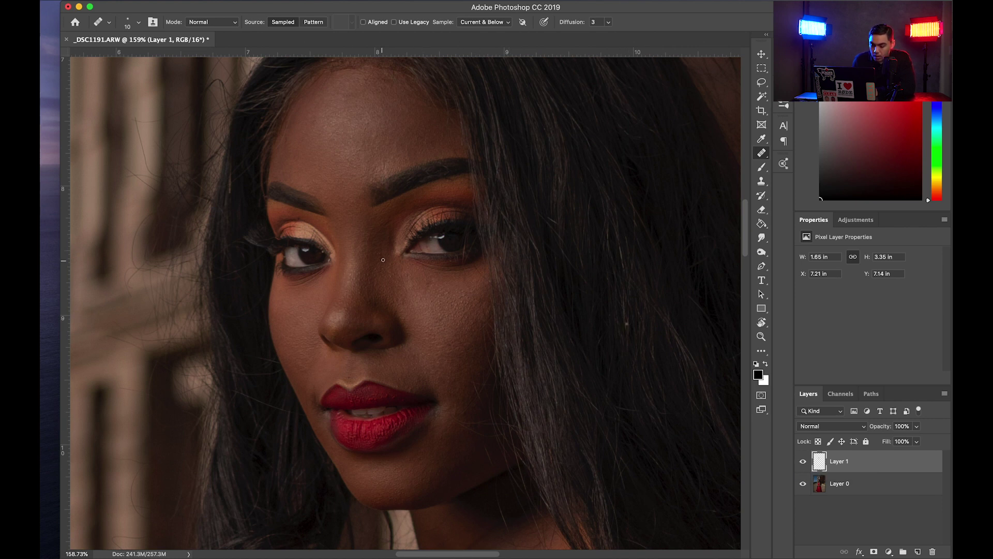
Run the D&B action from the dodge and burn set and expand the Dodge & Burn layer group.
left_click(805, 104)
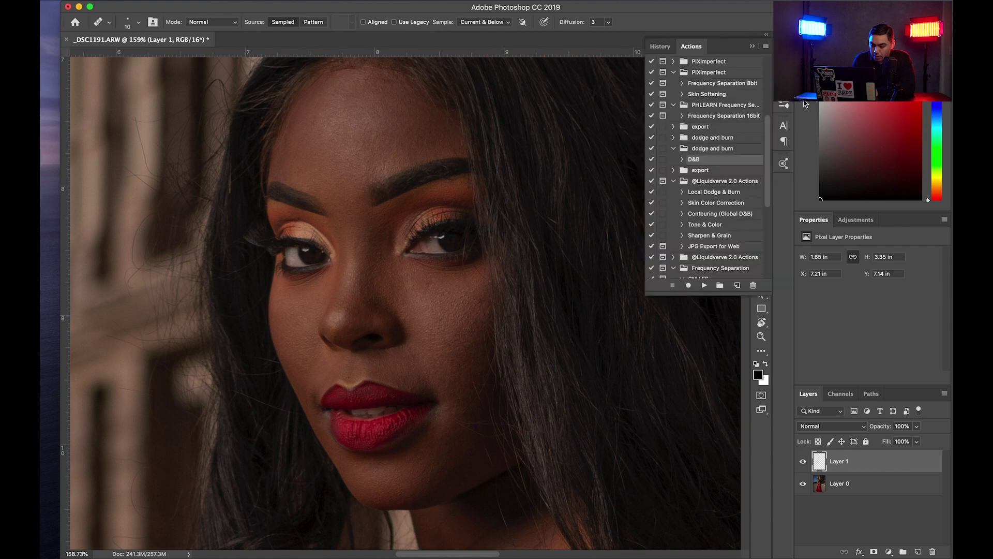
left_click(703, 285)
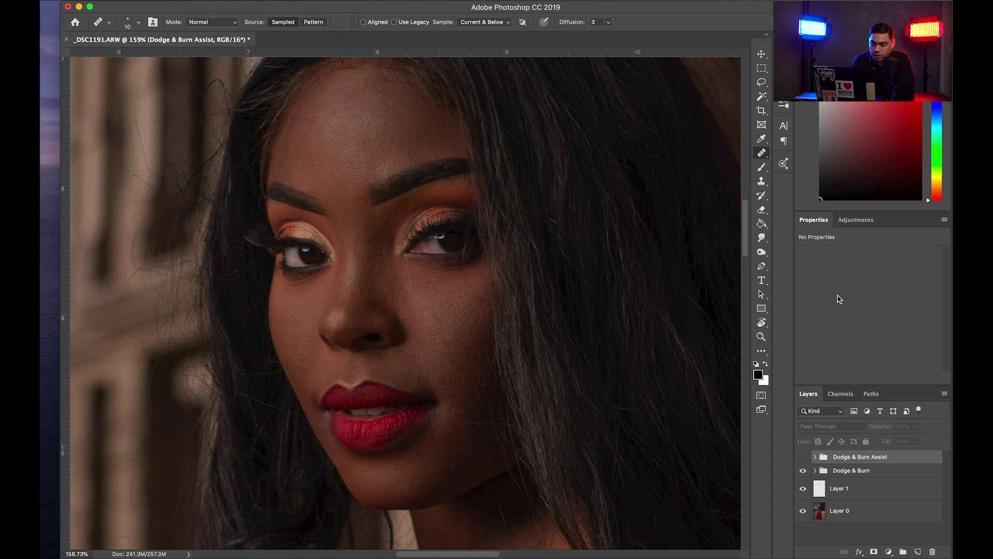
left_click(815, 470)
Examine the D&B action entry and the curve settings of the Dodge and Burn adjustment layers.
key("x")
left_click(853, 513)
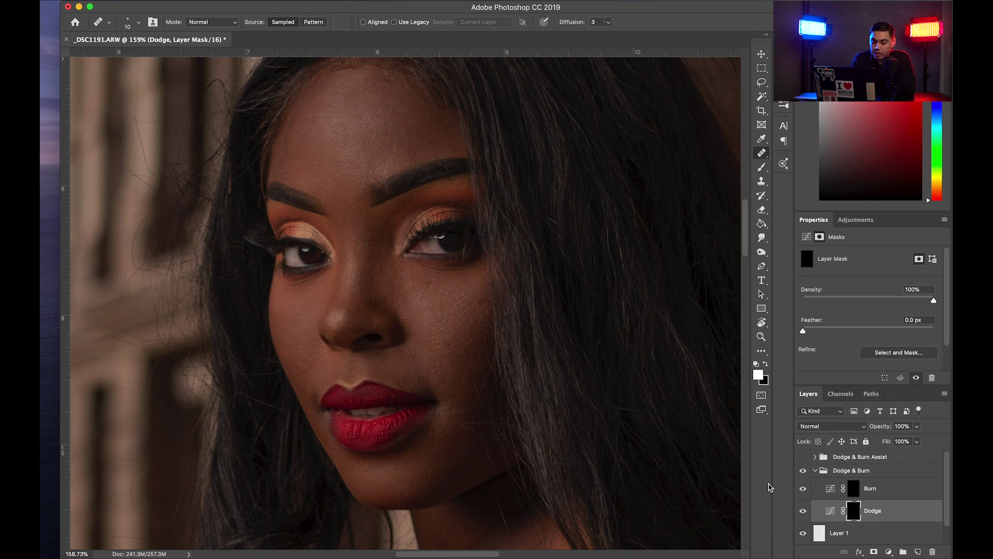
left_click(830, 511)
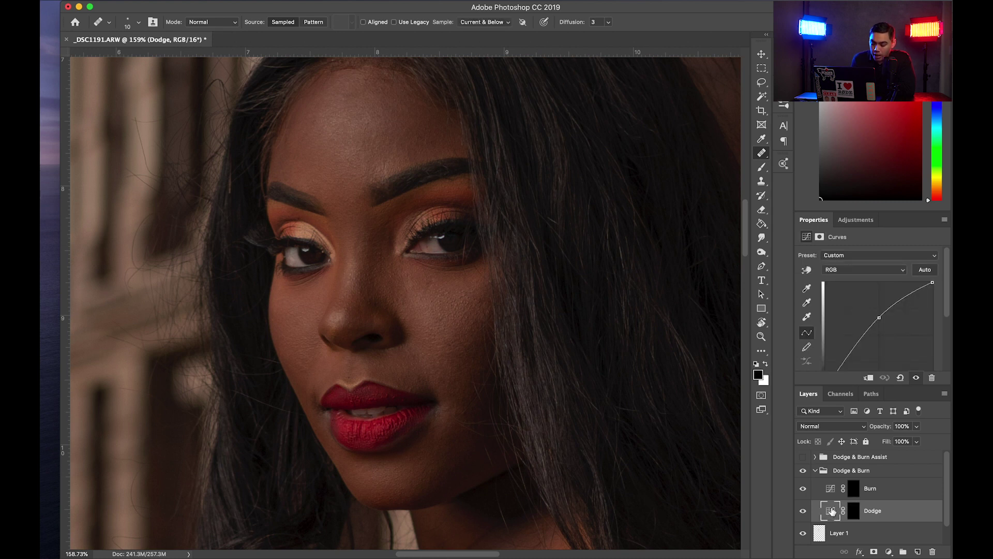
left_click(783, 105)
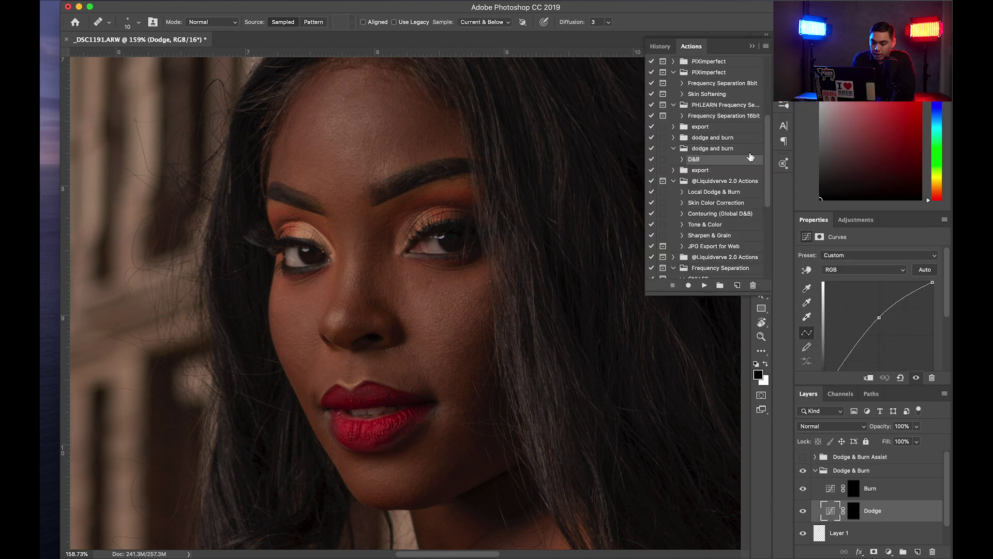
left_click(752, 46)
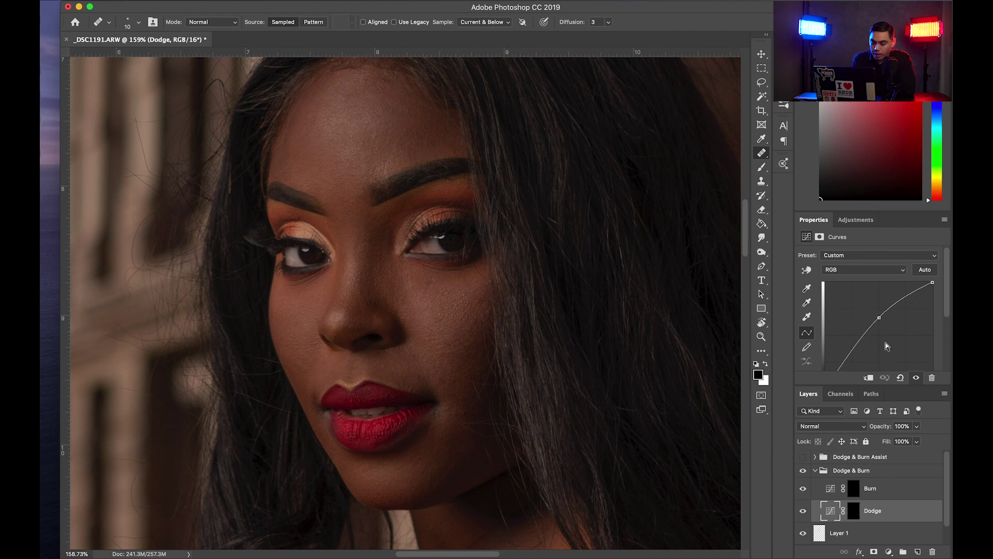
left_click(854, 488)
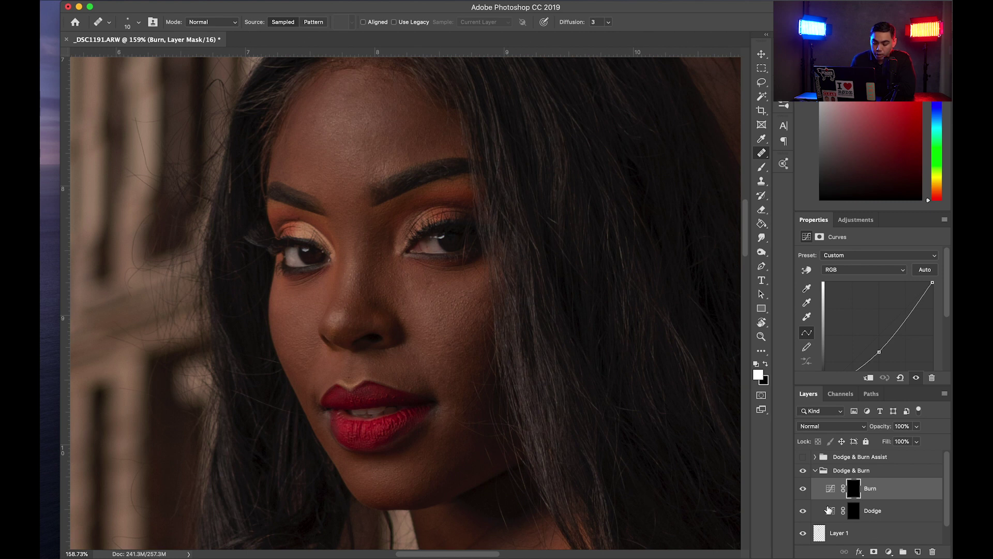
Target the Dodge layer's mask and ready the Brush tool at size 30 with white for painting the cheek.
left_click(854, 511)
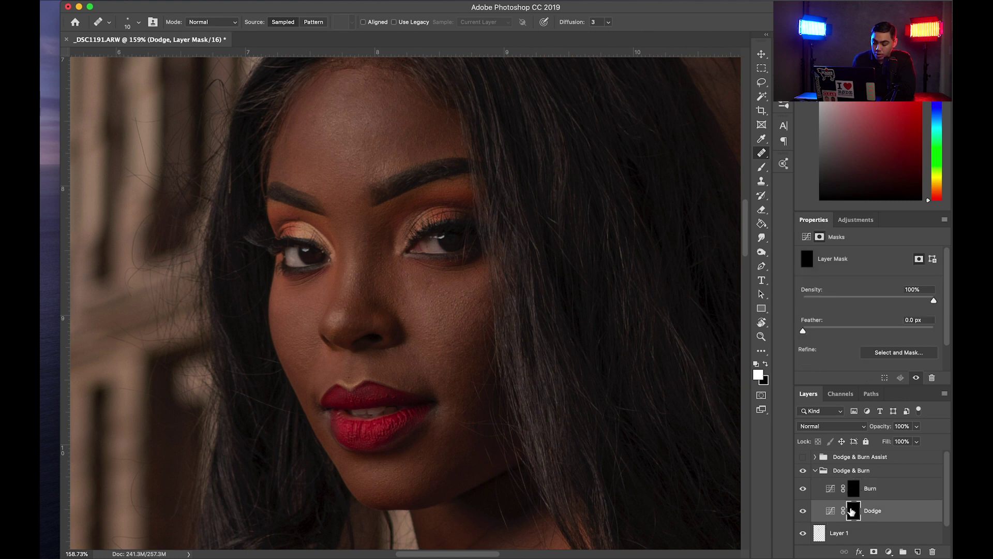
left_click(762, 167)
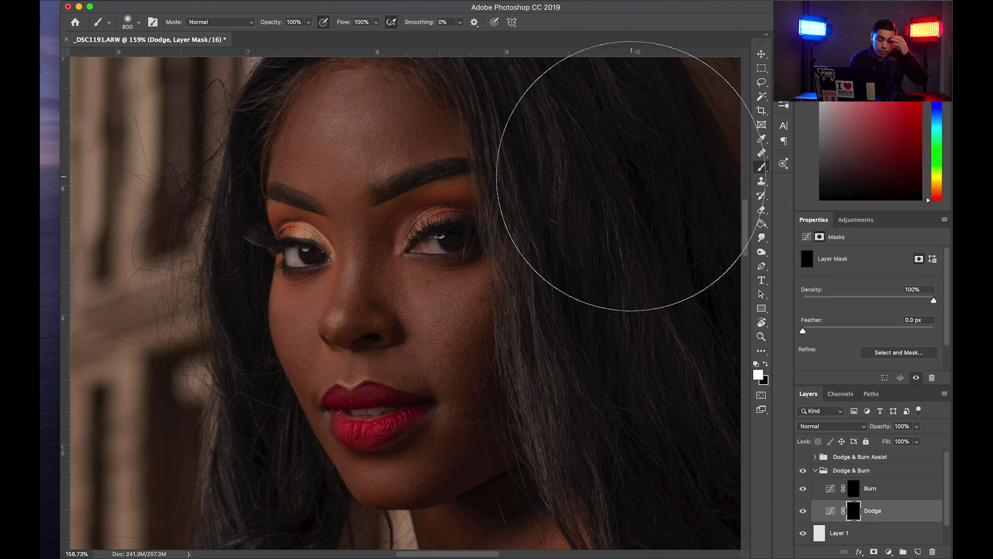
key("bracketleft")
key("bracketleft")
key("bracketleft")
key("bracketleft")
key("bracketleft")
key("bracketleft")
key("bracketleft")
key("bracketleft")
key("bracketleft")
key("bracketleft")
key("bracketleft")
key("bracketleft")
key("bracketleft")
key("bracketleft")
key("bracketleft")
key("bracketleft")
key("bracketleft")
key("bracketleft")
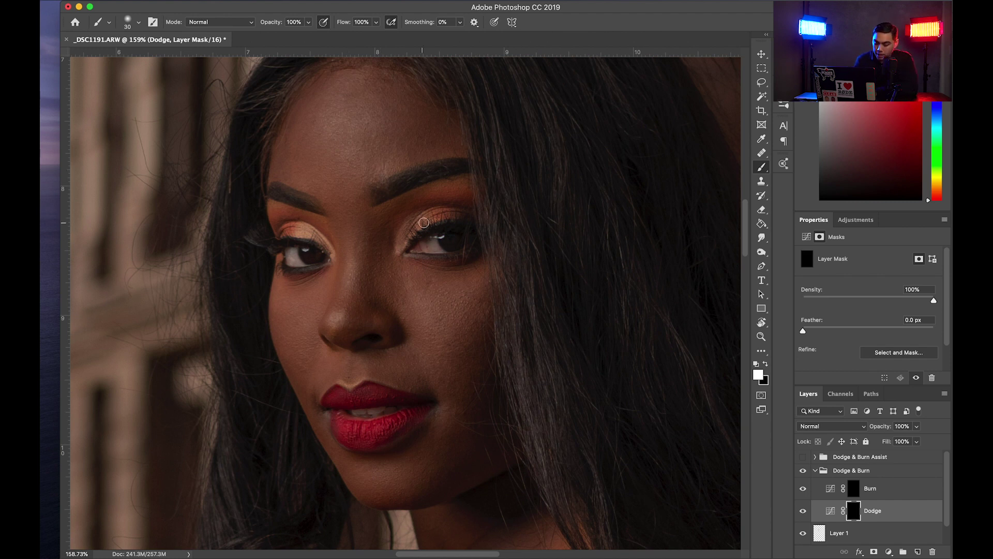
scroll(424, 223, "up", 5)
scroll(424, 222, "down", 2)
scroll(424, 222, "right", 2)
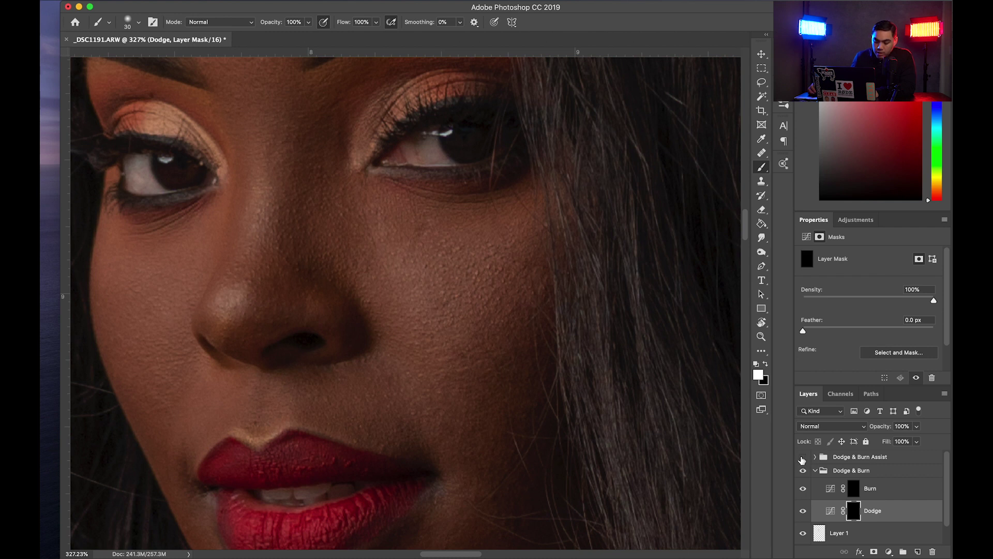
Show the Dodge & Burn Assist group and raise the lower point of its Add Contrast curve to lighten the shadows.
left_click(802, 458)
scroll(517, 308, "down", 10)
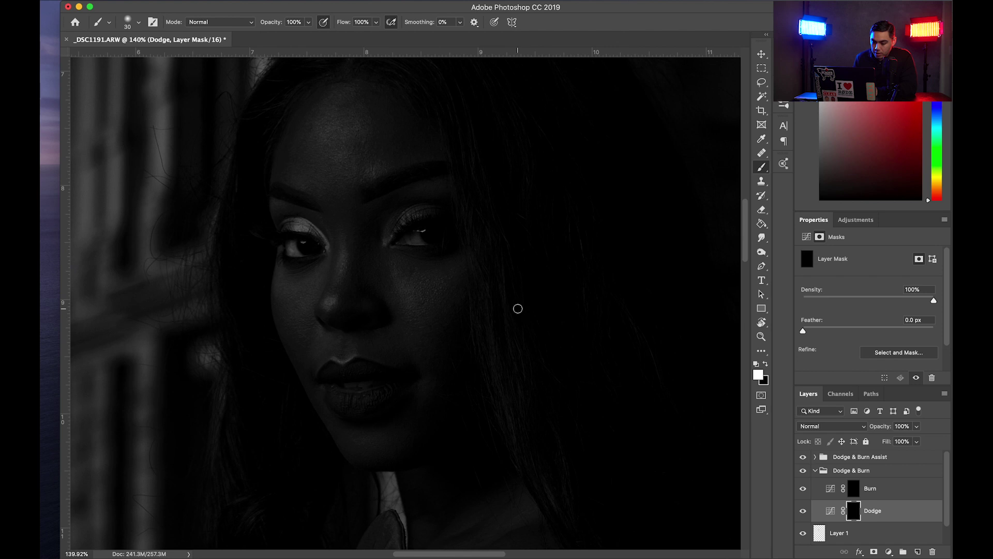
left_click(815, 457)
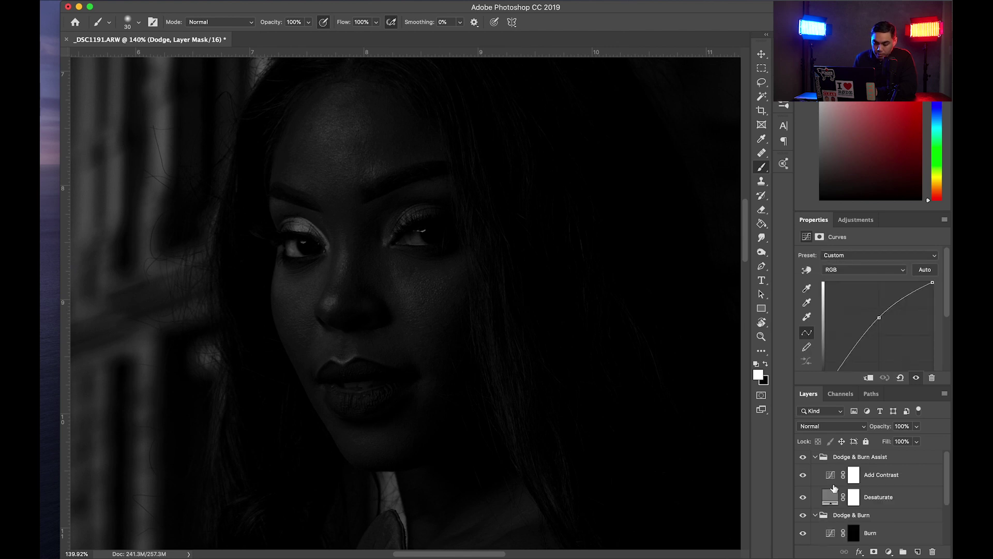
left_click(829, 479)
scroll(886, 347, "down", 1)
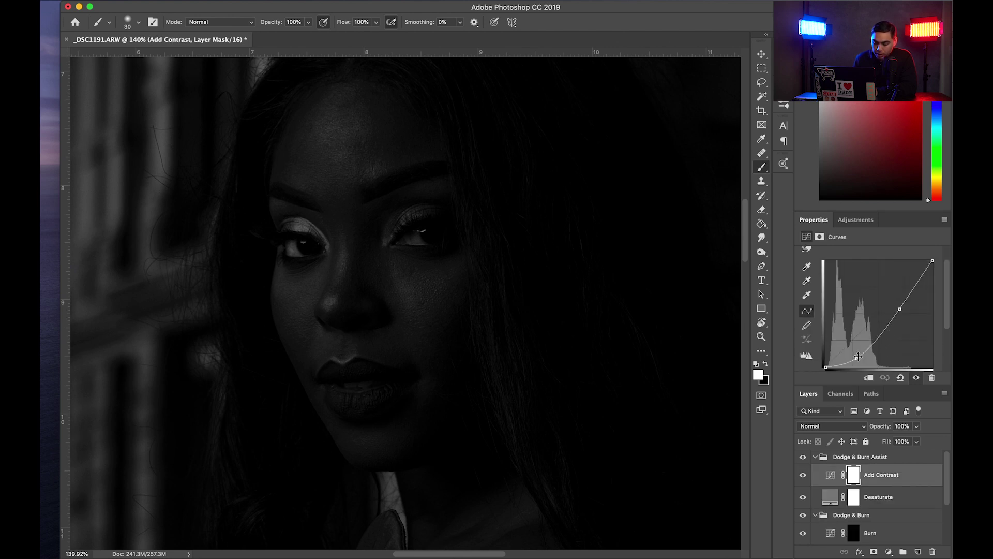
left_click_drag(856, 358, 856, 352)
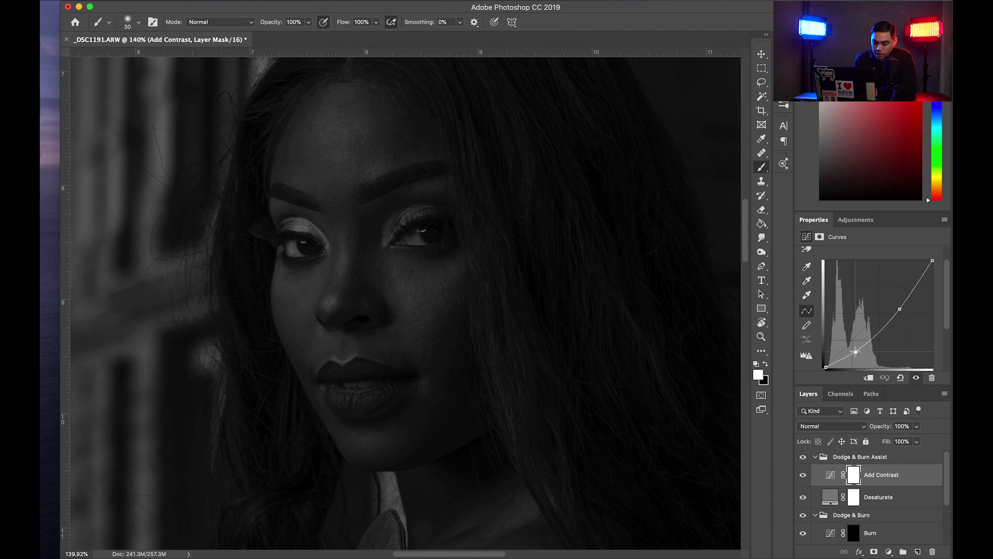
left_click(814, 457)
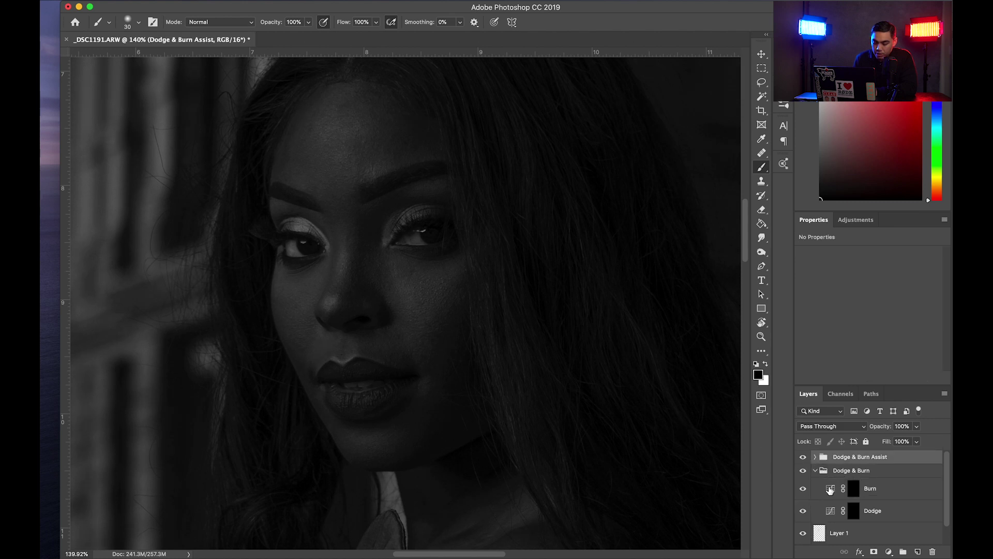
Target the Dodge layer's mask and set the Brush tool to size 9 with 2% flow for fine skin work.
left_click(854, 512)
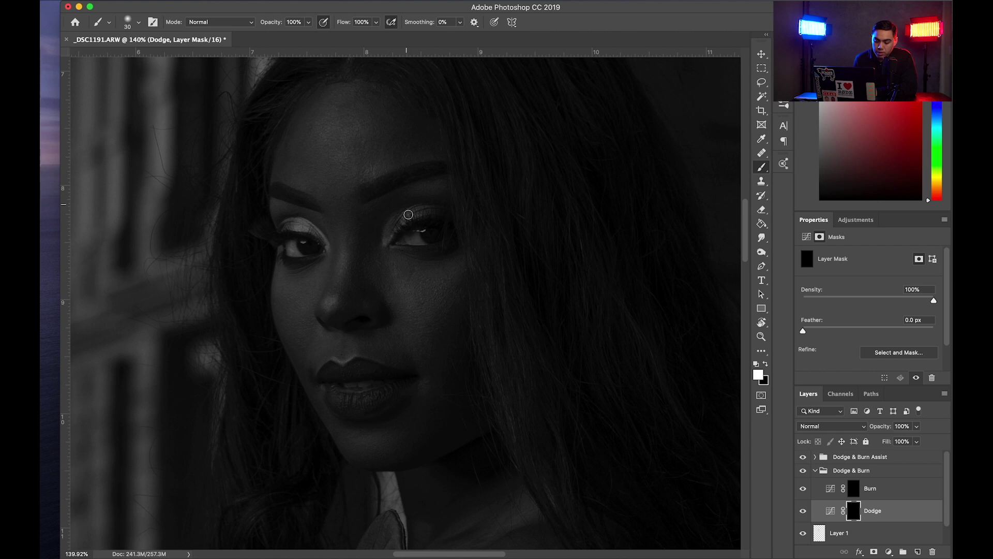
scroll(420, 213, "up", 5)
scroll(420, 213, "up", 1)
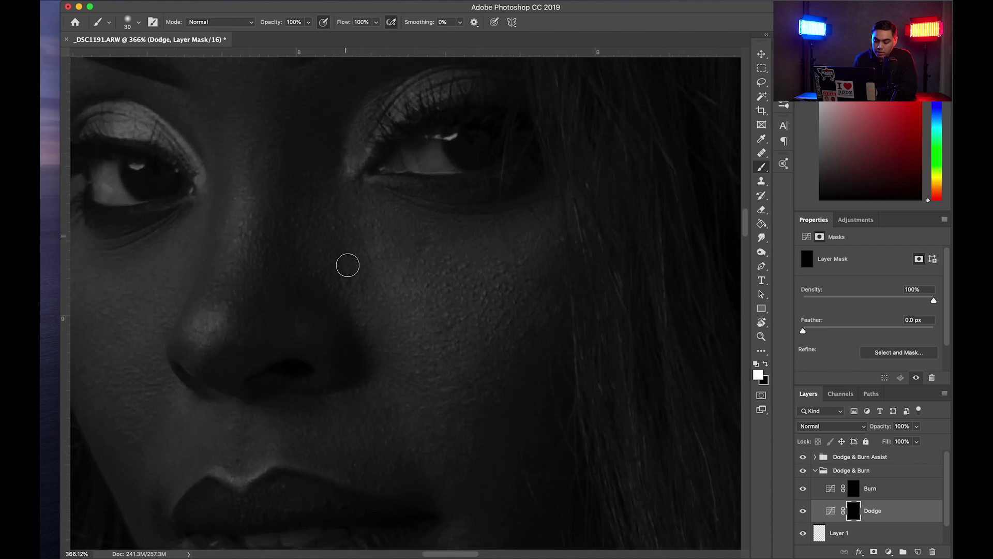
scroll(413, 272, "up", 8)
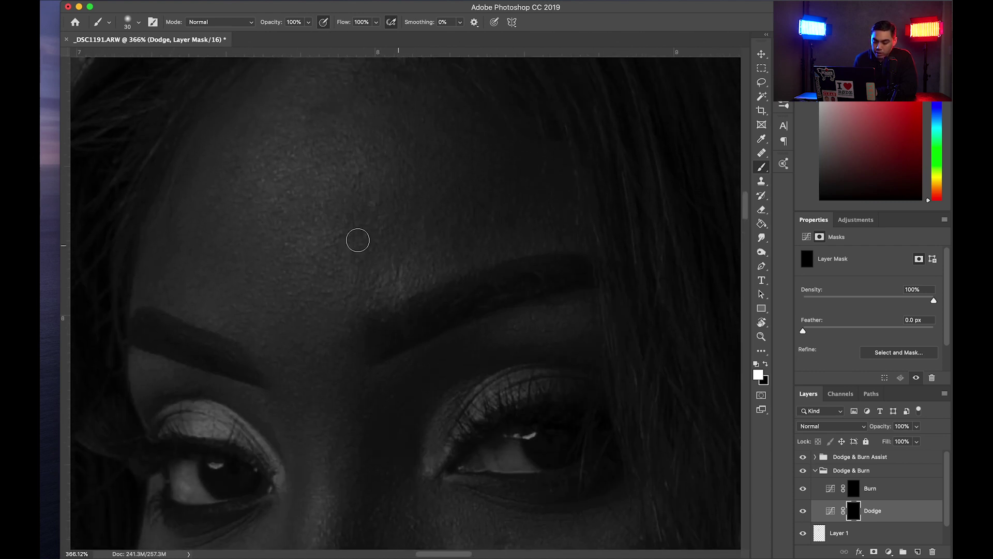
scroll(470, 193, "up", 3)
scroll(366, 185, "left", 1)
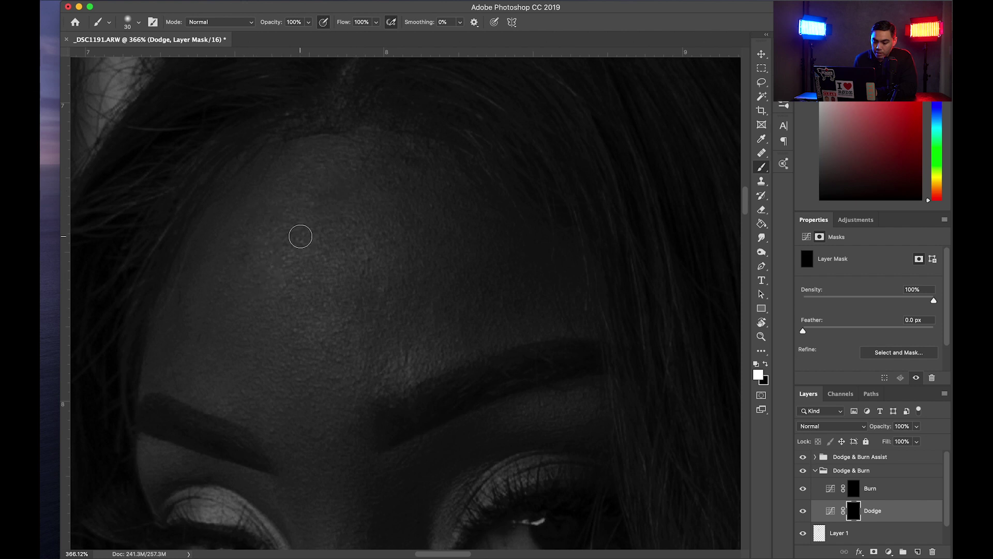
scroll(300, 236, "down", 10)
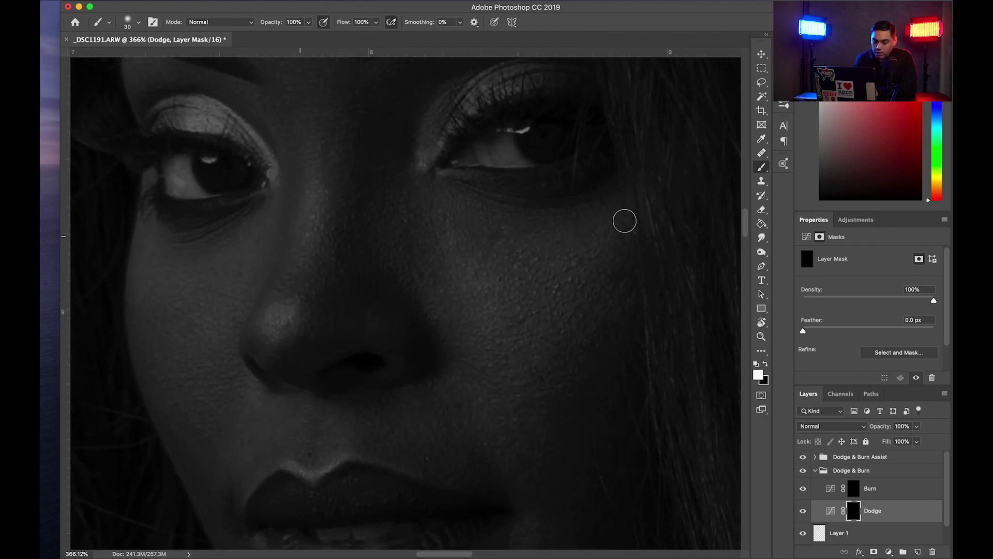
key("bracketleft")
key("bracketleft")
key("bracketleft")
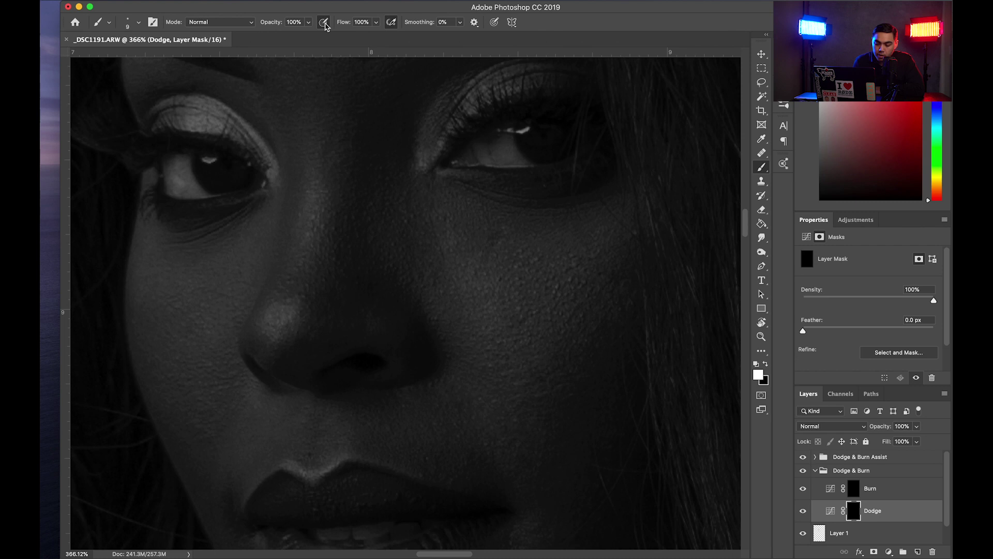
left_click(362, 21)
type("2")
key("Return")
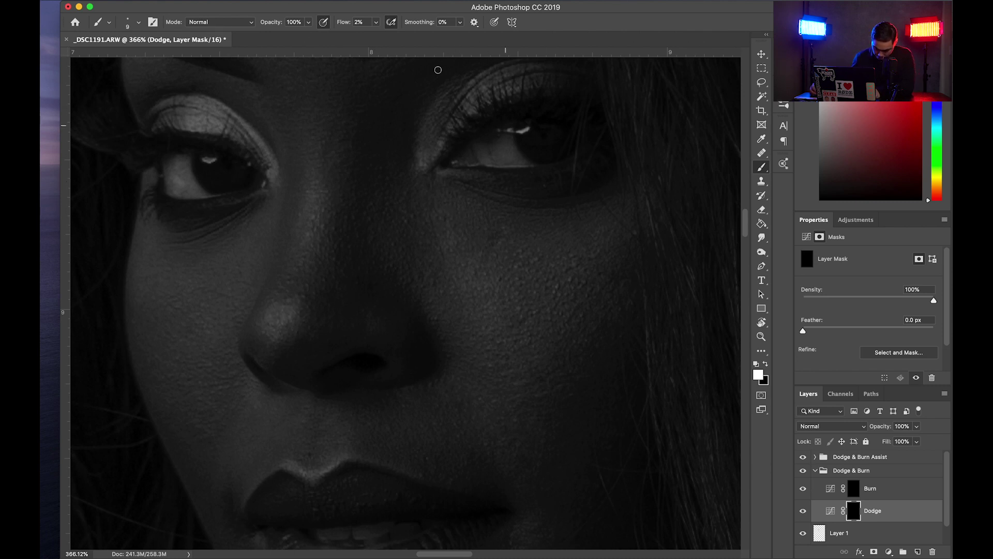
left_click(392, 22)
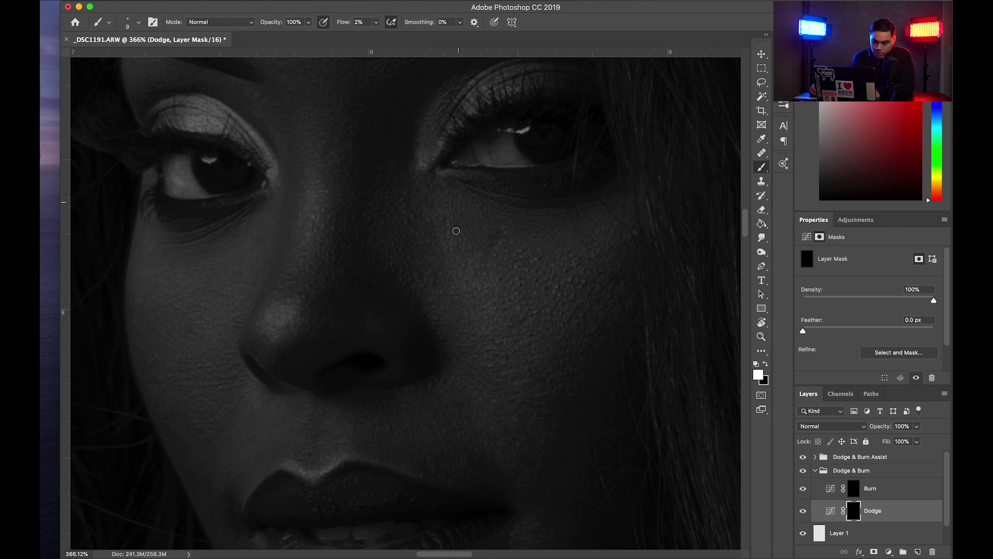
Dodge small dark patches on the cheek and forehead with the brush reduced to size 7.
left_click_drag(529, 286, 497, 298)
key("[")
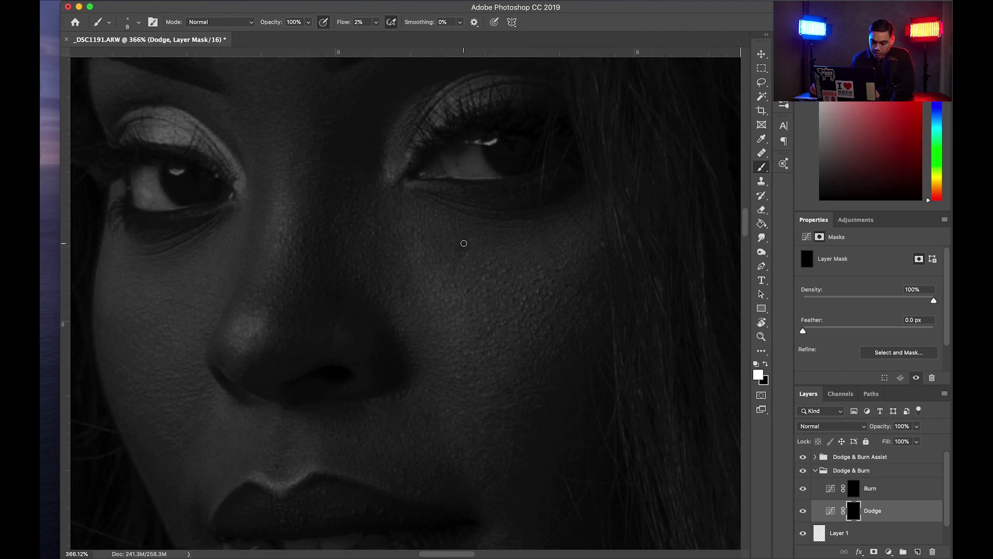
key("bracketleft")
left_click_drag(502, 143, 488, 406)
left_click_drag(451, 312, 464, 382)
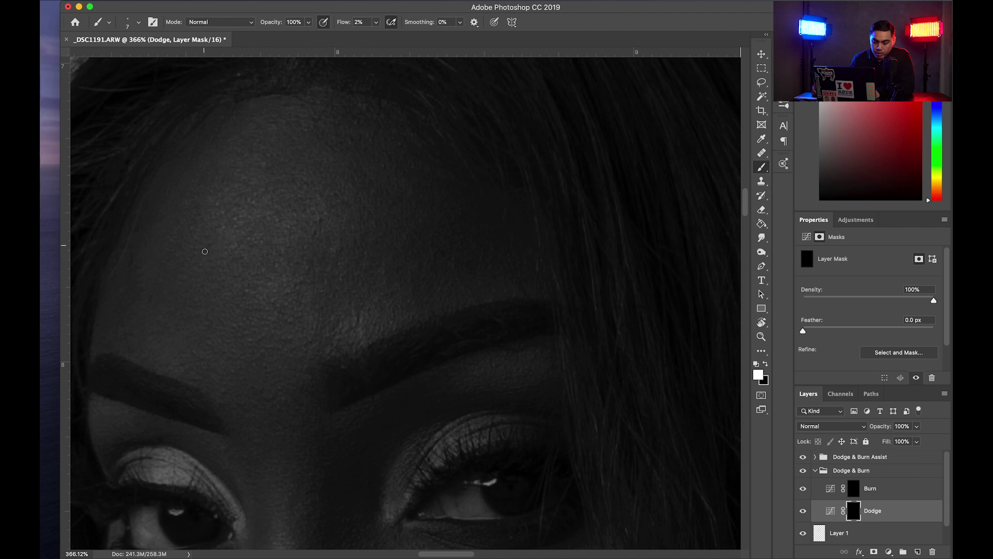
Continue dodging uneven dark areas of the forehead above the brow and near the hairline, enlarging the brush to size 15.
scroll(282, 282, "down", 5)
scroll(282, 282, "right", 3)
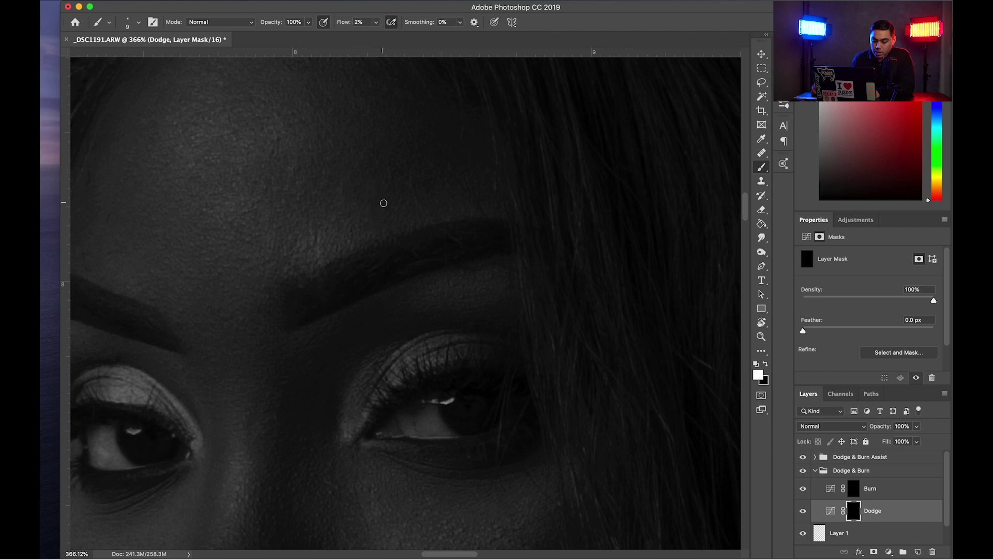
scroll(368, 259, "up", 3)
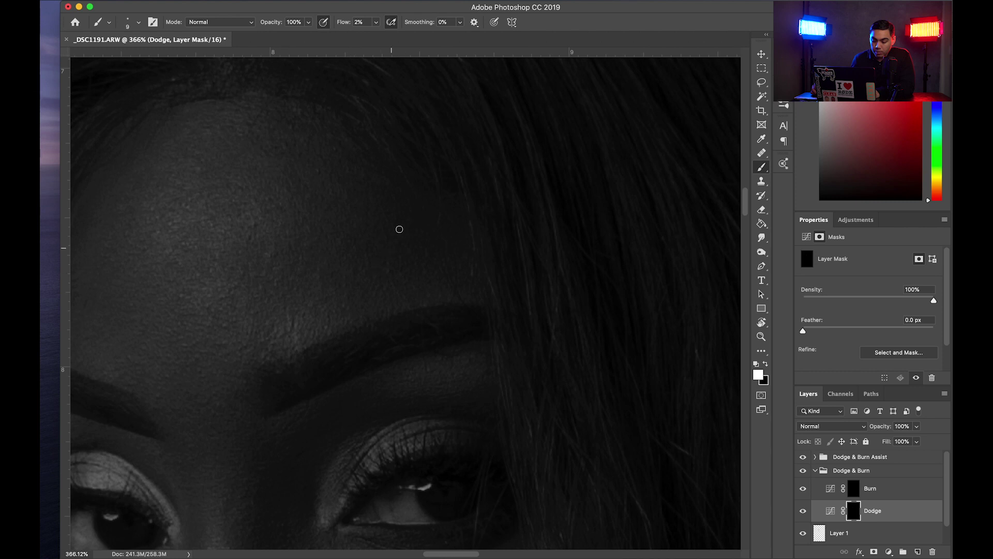
scroll(372, 251, "up", 3)
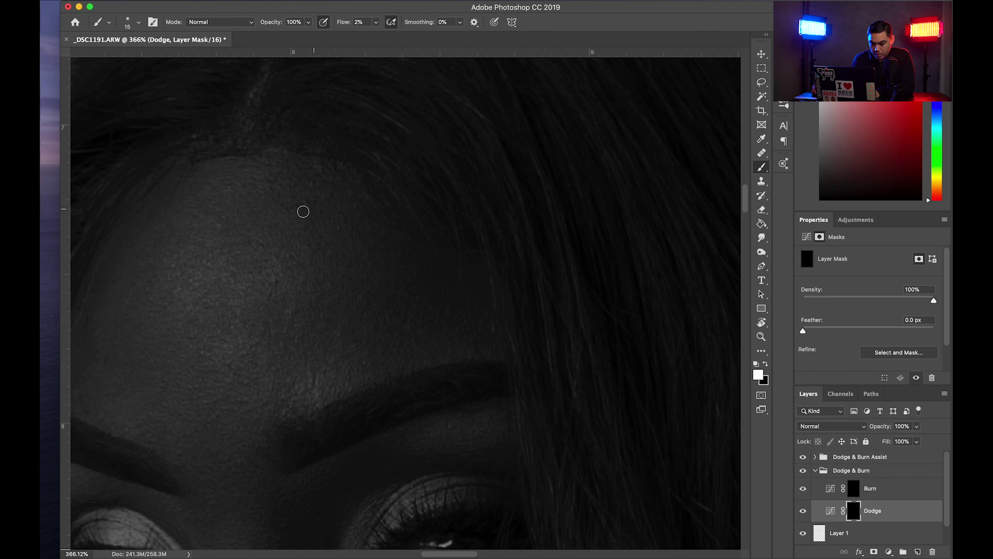
key("bracketright")
key("bracketright")
scroll(408, 222, "down", 5)
scroll(376, 122, "down", 8)
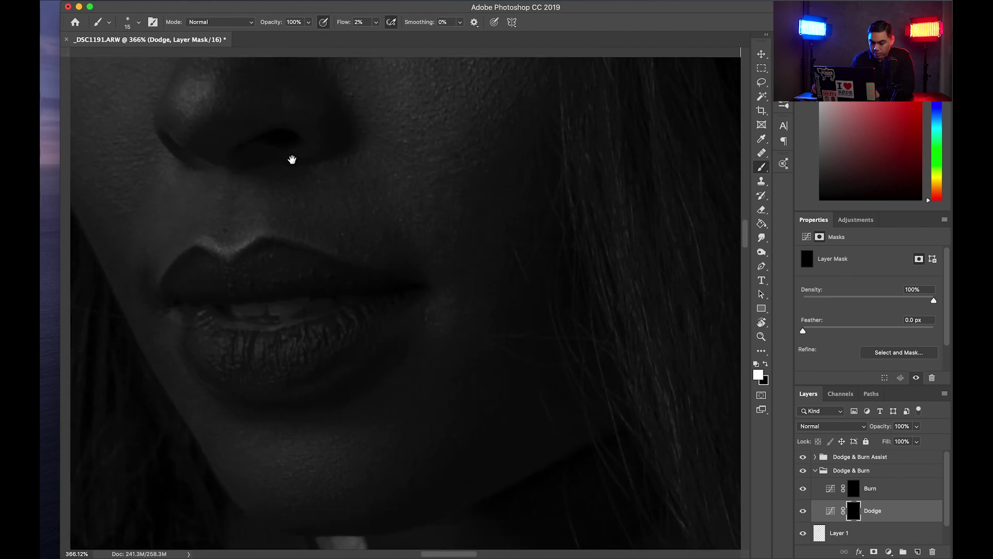
scroll(445, 118, "up", 7)
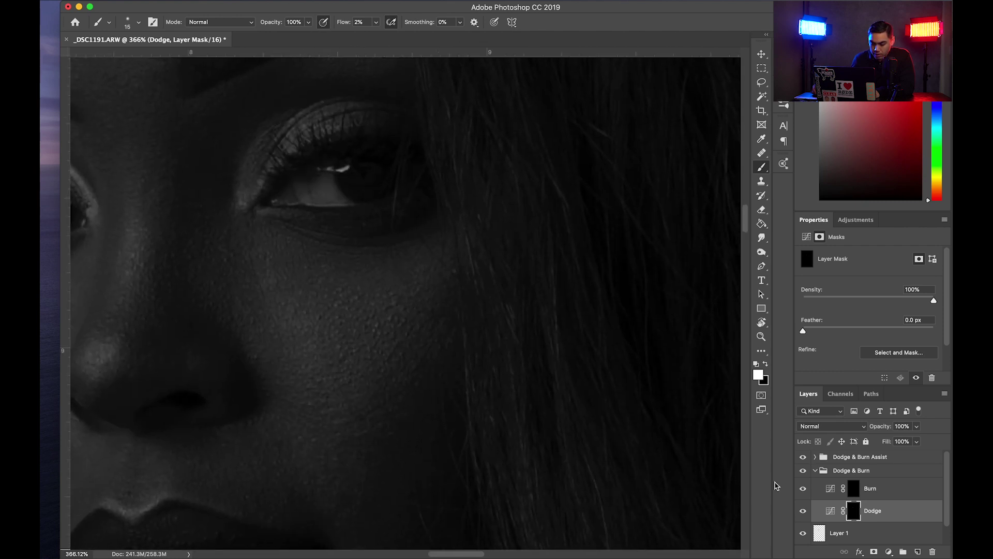
Target the Burn layer and burn bright spots on the cheek beneath the eye with a size 10 brush.
left_click(838, 495)
key("bracketleft")
scroll(362, 295, "down", 3)
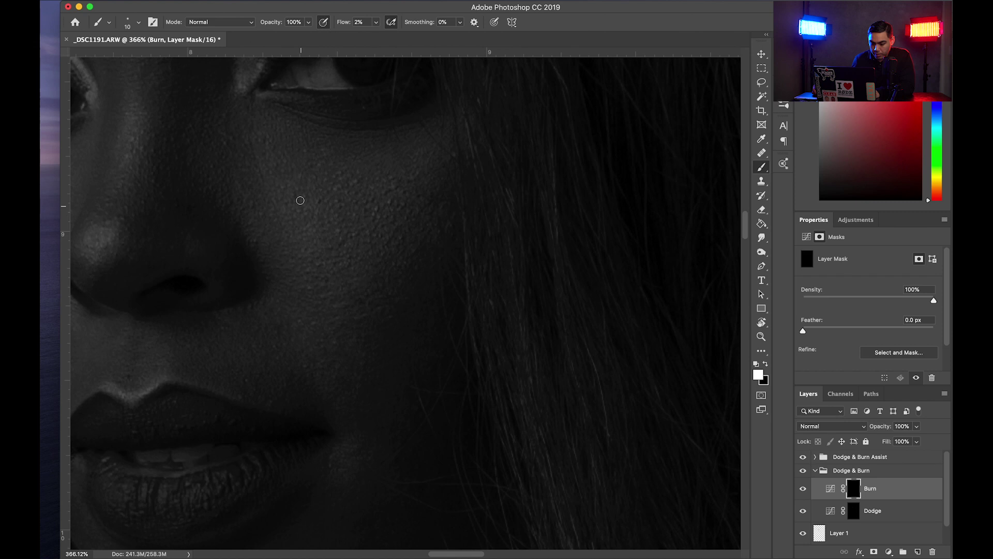
mouse_move(299, 184)
left_mouse_down()
mouse_move(288, 215)
mouse_move(289, 201)
mouse_move(305, 200)
mouse_move(307, 212)
mouse_move(328, 205)
left_mouse_up()
scroll(249, 253, "down", 5)
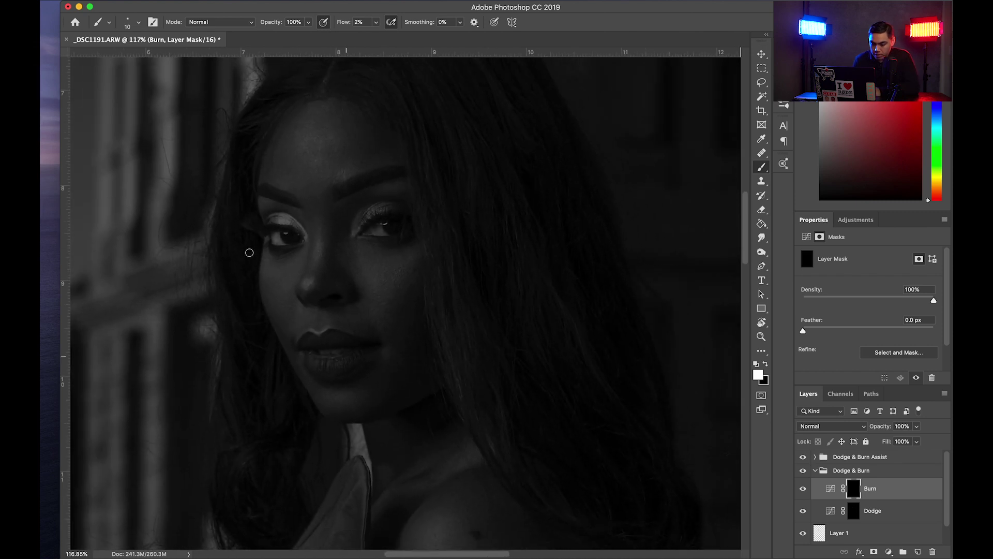
Hide the Dodge & Burn Assist group and compare the portrait with the Dodge & Burn group off and on.
scroll(404, 286, "right", 2)
scroll(404, 286, "up", 1)
left_click(804, 470)
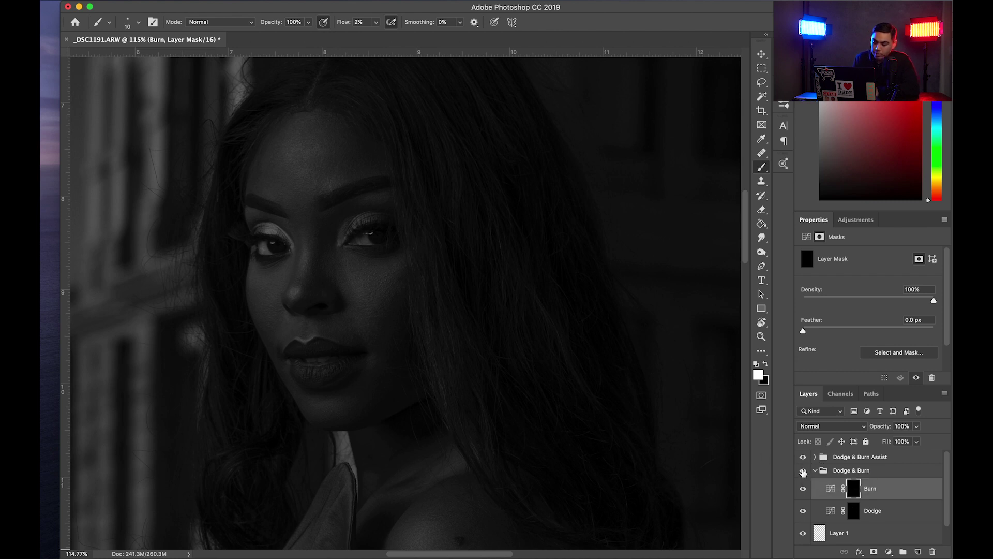
left_click(803, 458)
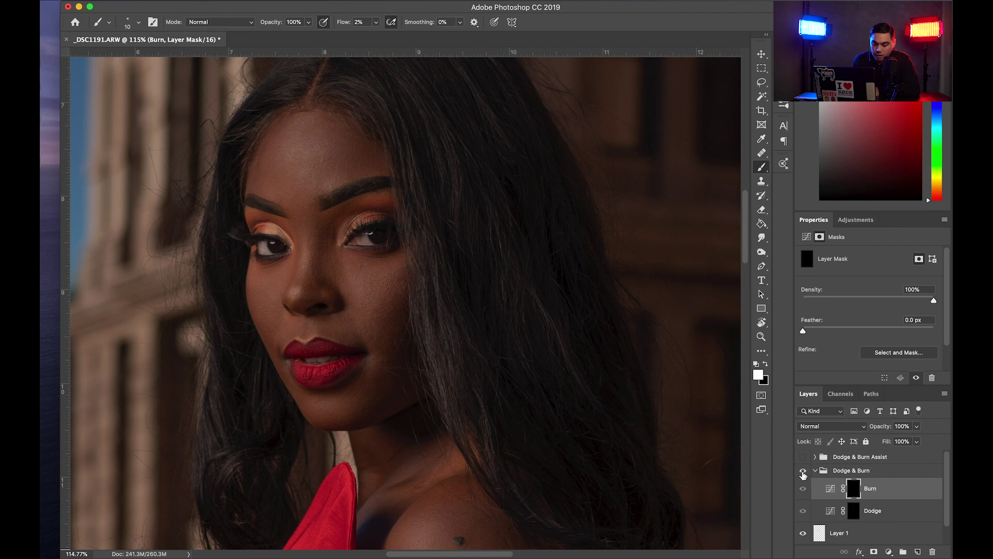
left_click(803, 472)
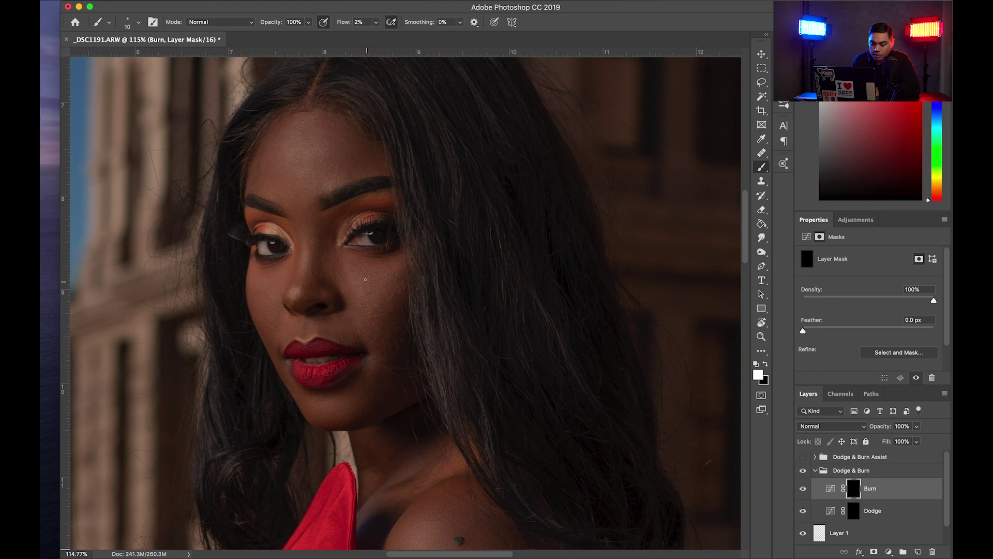
Collapse the Dodge & Burn group and rename Layer 1 as Clean up.
left_click(851, 458)
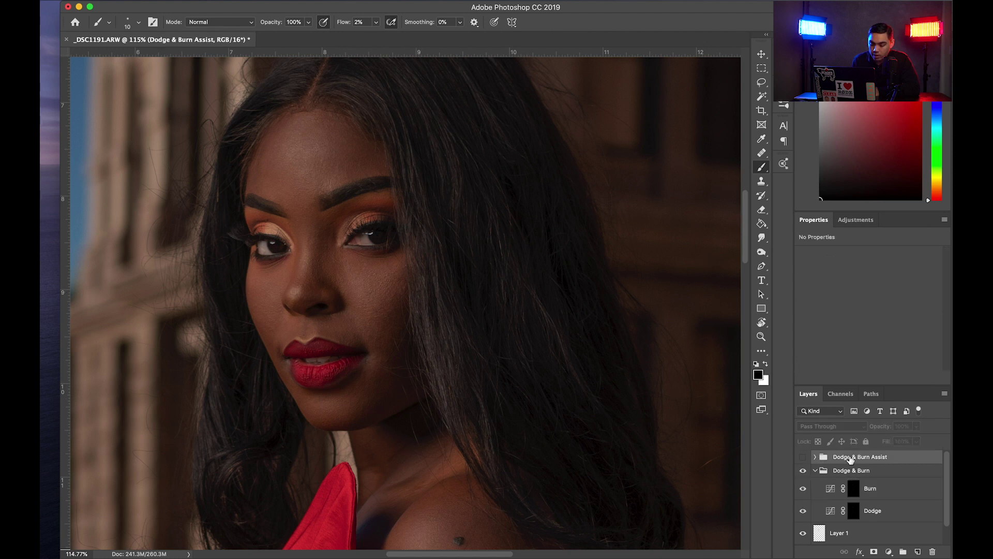
left_click(816, 471)
double_click(841, 489)
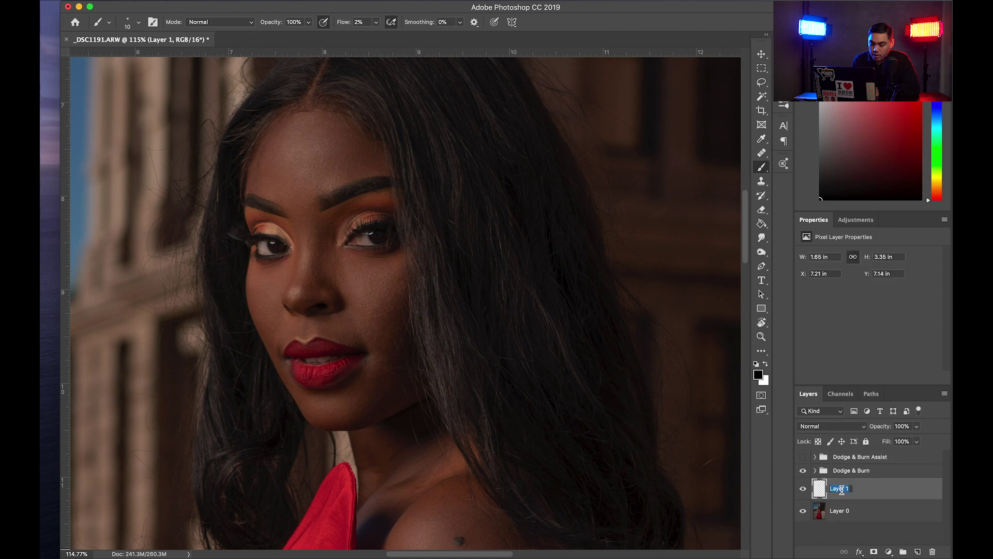
type("Clean up")
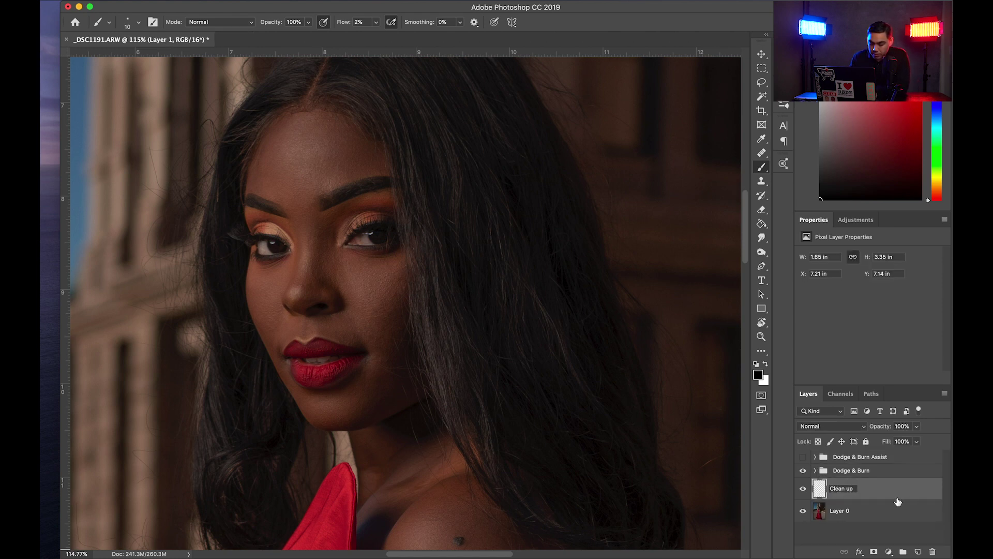
key("Return")
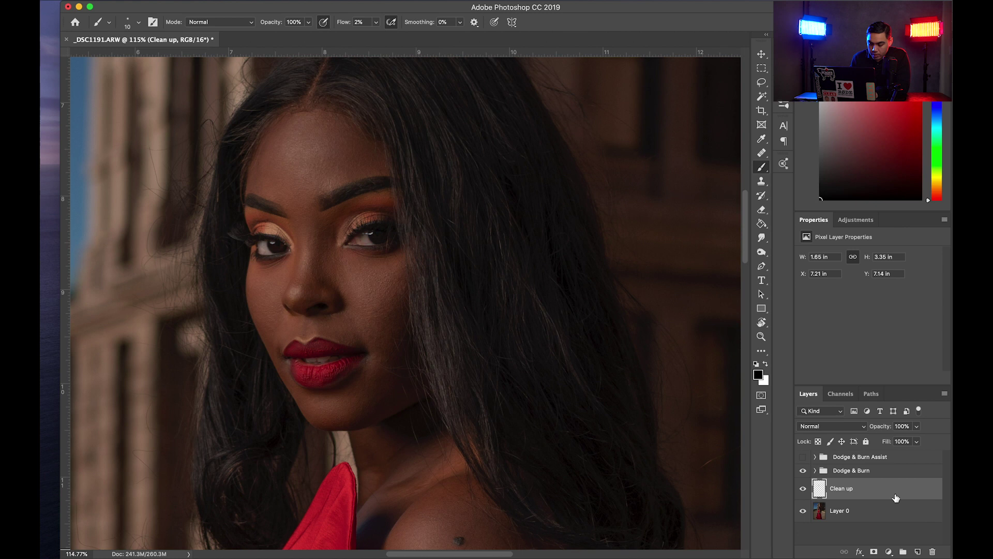
Rename the Dodge & Burn group as L D&B.
double_click(860, 470)
type("L D&B")
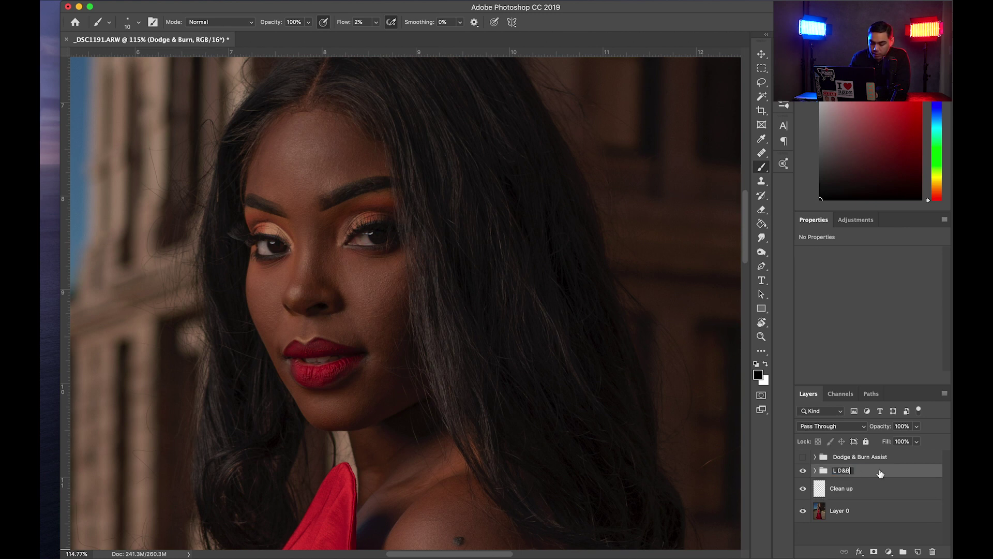
key("Return")
Run the D&B action again above the existing groups and delete the duplicate Dodge & Burn Assist group.
left_click(885, 460)
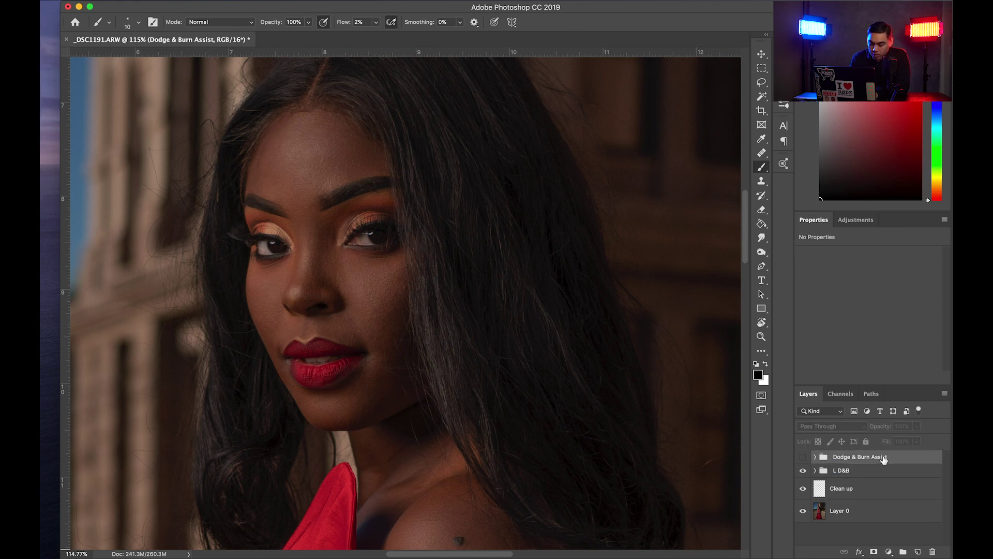
left_click(783, 68)
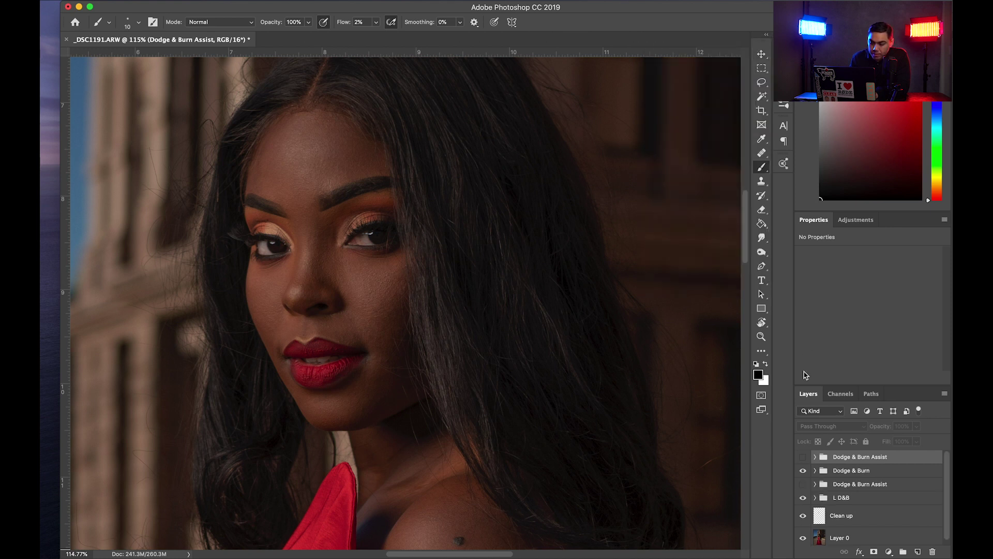
mouse_move(902, 458)
left_mouse_down()
mouse_move(906, 520)
mouse_move(928, 543)
left_mouse_up()
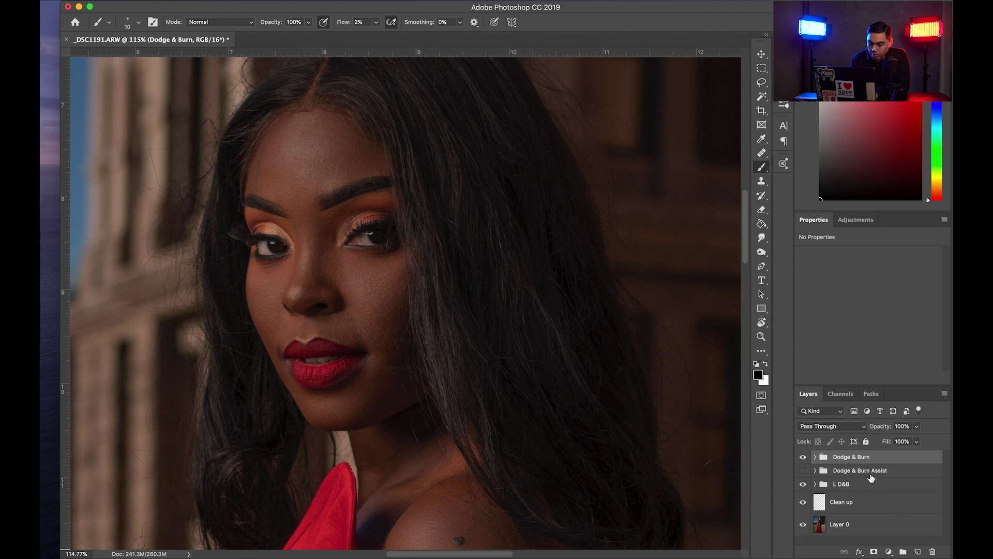
Rename the new Dodge & Burn group as G D&B and move the Dodge & Burn Assist group above it.
double_click(852, 457)
type("G D&B")
key("Return")
left_click_drag(895, 471, 890, 452)
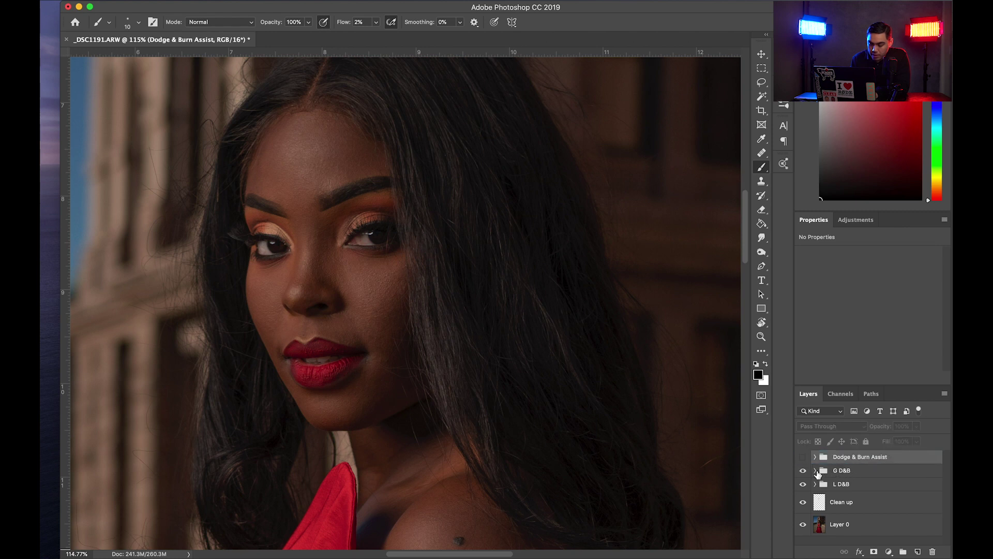
Target the Dodge mask in the G D&B group with a white 200 px brush and set its flow to 5%.
left_click(815, 470)
left_click(853, 511)
key("x")
key("bracketright")
key("bracketright")
key("bracketright")
key("bracketright")
key("bracketright")
key("bracketright")
key("bracketright")
key("bracketright")
key("bracketright")
key("bracketright")
key("bracketright")
key("bracketright")
key("bracketright")
left_click(358, 21)
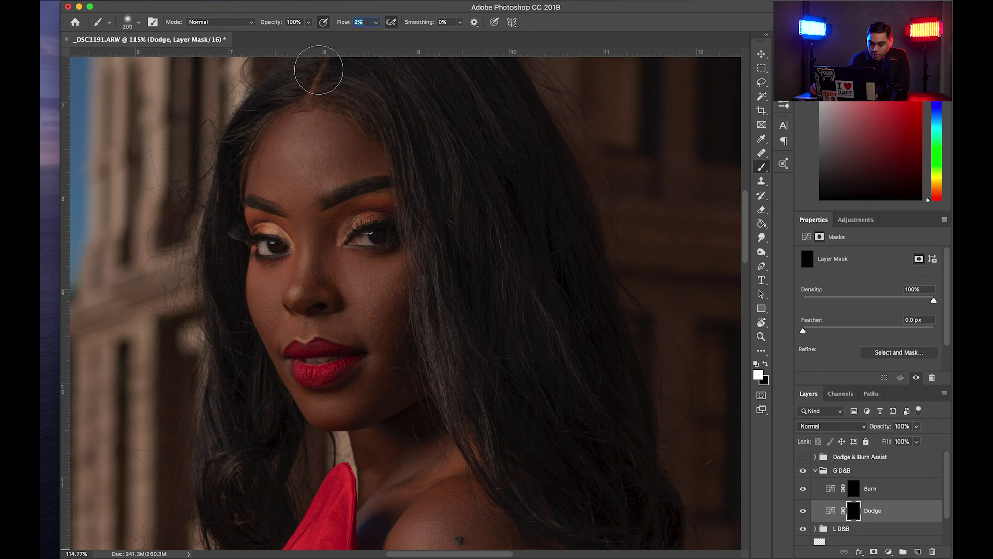
type("5")
key("Return")
Dodge the forehead and the hair highlights on the G D&B Dodge mask with a soft brush between 80 and 125 px.
key("bracketright")
key("bracketleft")
key("bracketleft")
key("bracketleft")
key("bracketleft")
key("bracketleft")
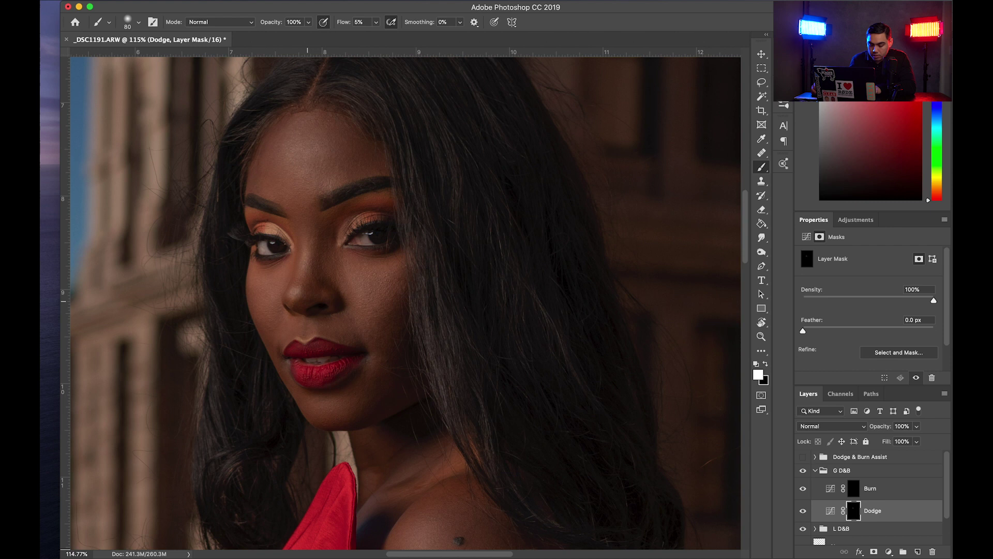
key("bracketleft")
key("bracketleft")
key("bracketleft")
key("bracketleft")
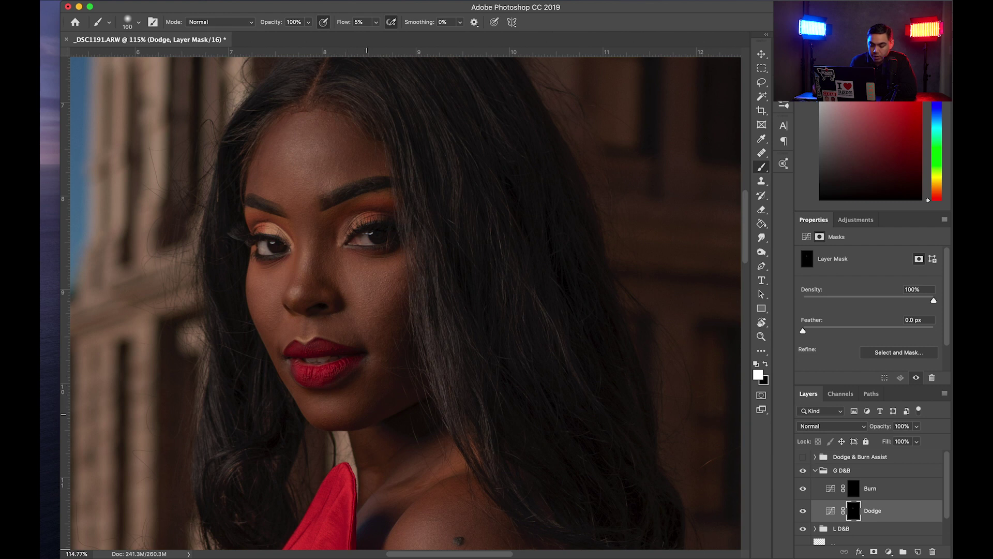
mouse_move(404, 126)
left_mouse_down()
mouse_move(425, 238)
mouse_move(418, 168)
left_mouse_up()
key("bracketright")
left_click_drag(319, 173, 317, 159)
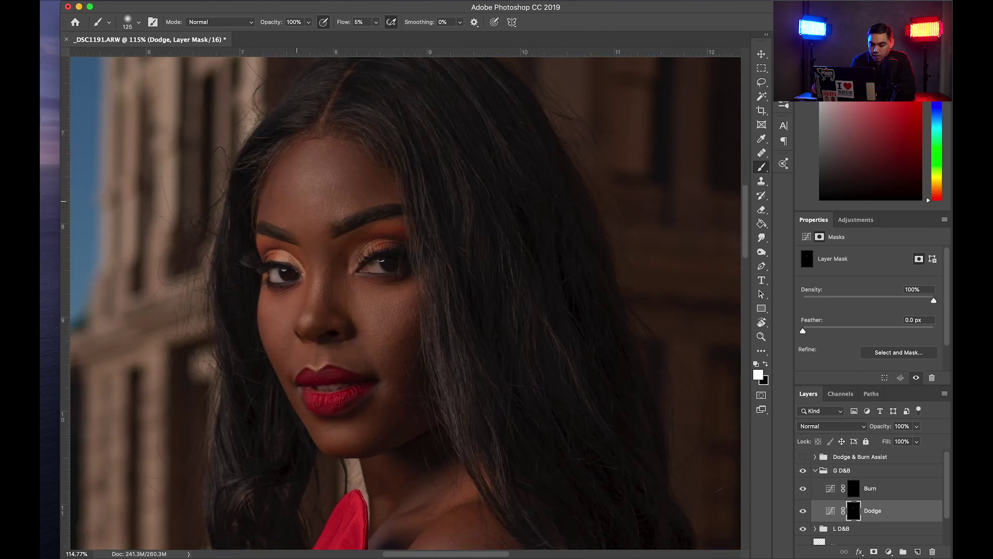
left_click_drag(424, 214, 434, 138)
Reduce the dodge brush to 40 px for the finer facial highlights.
key("bracketleft")
key("bracketleft")
key("bracketleft")
key("bracketleft")
key("bracketleft")
key("bracketleft")
key("bracketleft")
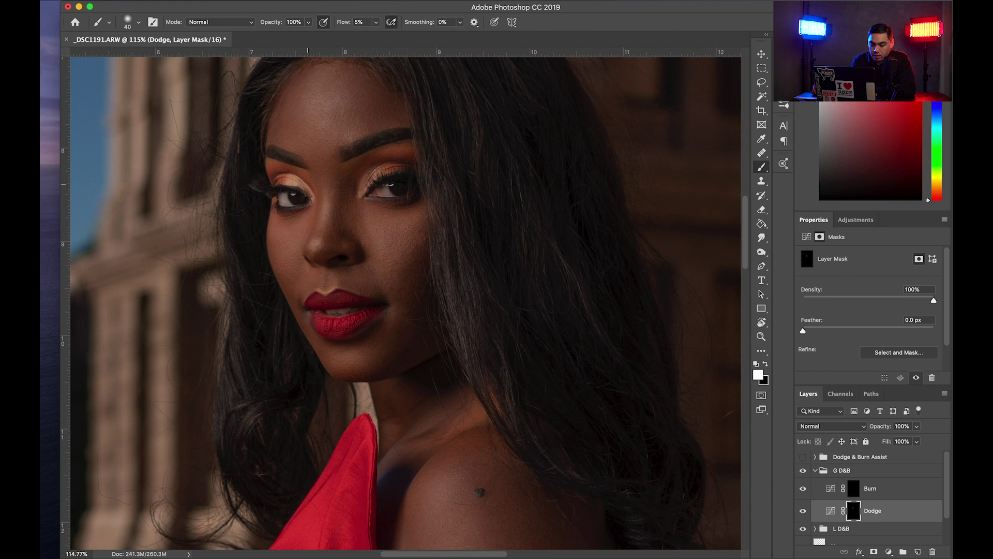
key("q")
key("x")
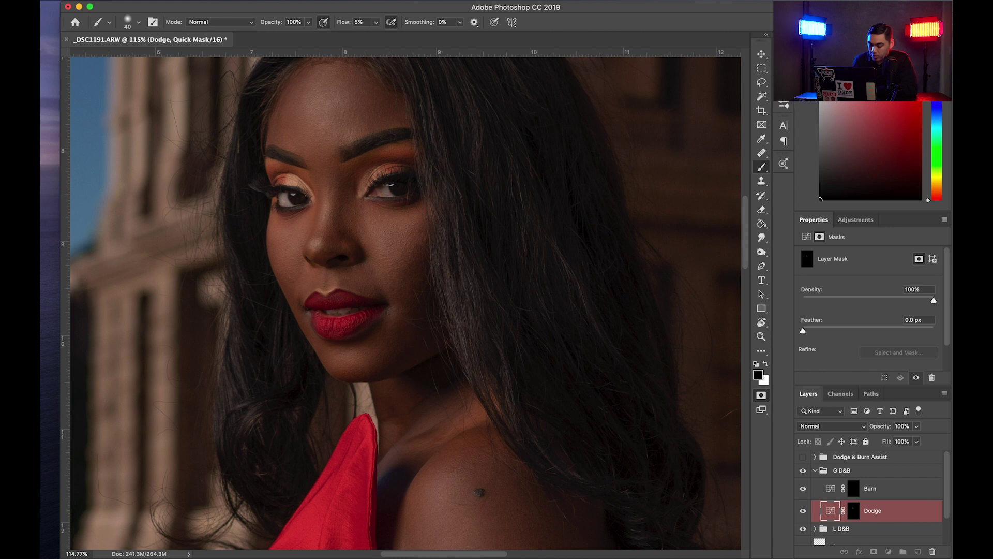
key("q")
key("x")
Switch to the Burn mask in the G D&B group and burn the facial shadows with a white brush of about 70 px.
key("alt+bracketright")
key("bracketright")
key("bracketright")
key("bracketright")
key("bracketright")
key("bracketright")
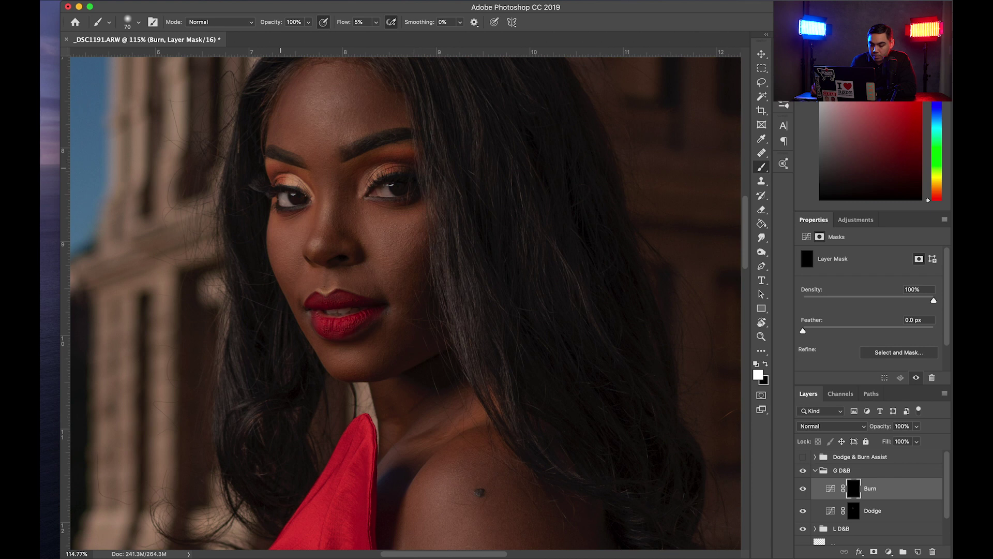
key("bracketleft")
key("bracketleft")
scroll(397, 202, "down", 5)
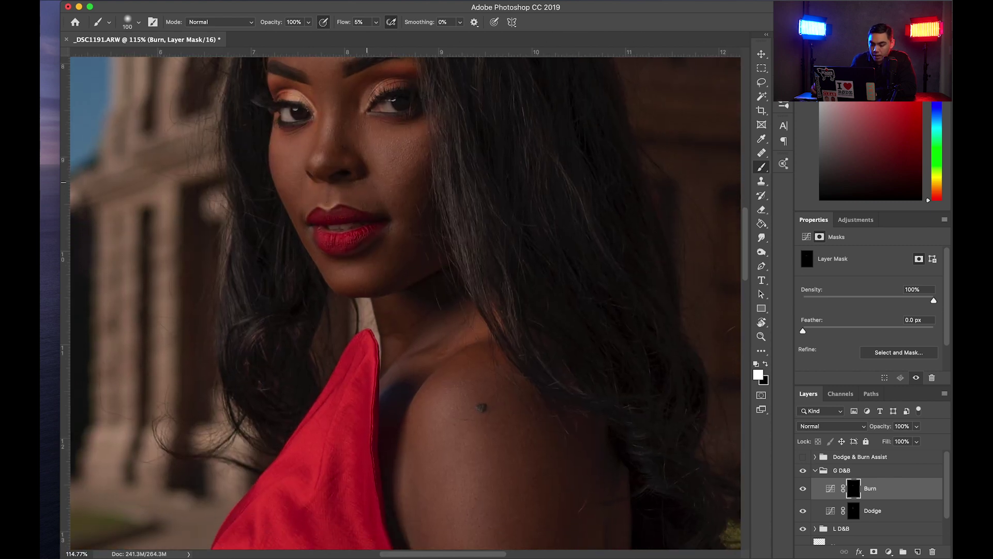
Burn the contours of the jaw, forehead and nose with a soft brush of 200 px and then 150 px.
key("bracketright")
key("bracketright")
key("bracketright")
key("bracketright")
scroll(243, 259, "up", 4)
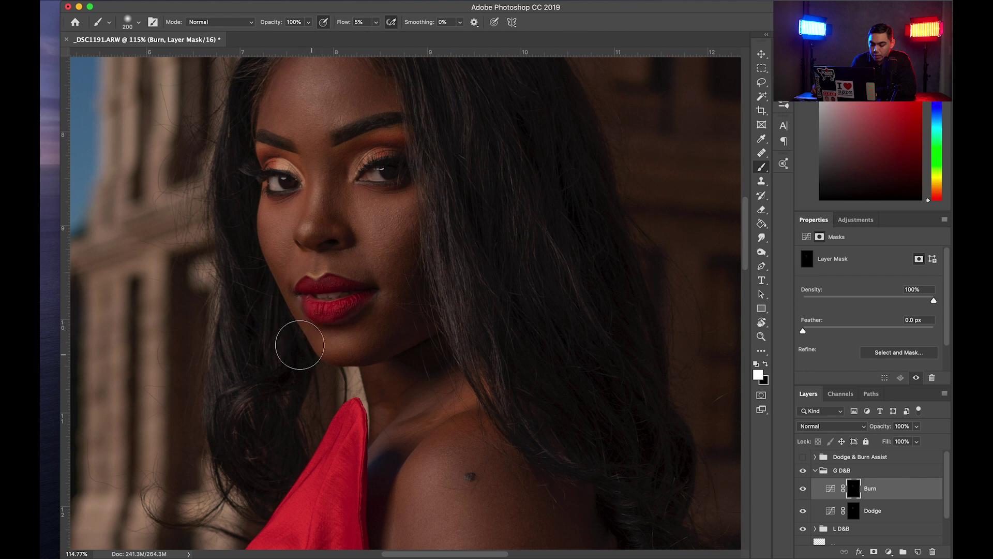
scroll(311, 318, "up", 4)
key("bracketleft")
key("bracketleft")
mouse_move(282, 154)
left_mouse_down()
mouse_move(308, 107)
mouse_move(266, 164)
mouse_move(284, 137)
mouse_move(321, 114)
mouse_move(392, 163)
mouse_move(319, 91)
mouse_move(310, 102)
mouse_move(332, 108)
mouse_move(304, 124)
mouse_move(267, 184)
mouse_move(285, 204)
mouse_move(325, 210)
mouse_move(305, 230)
mouse_move(322, 241)
mouse_move(358, 214)
mouse_move(378, 280)
mouse_move(361, 257)
mouse_move(327, 252)
mouse_move(356, 296)
mouse_move(323, 227)
left_mouse_up()
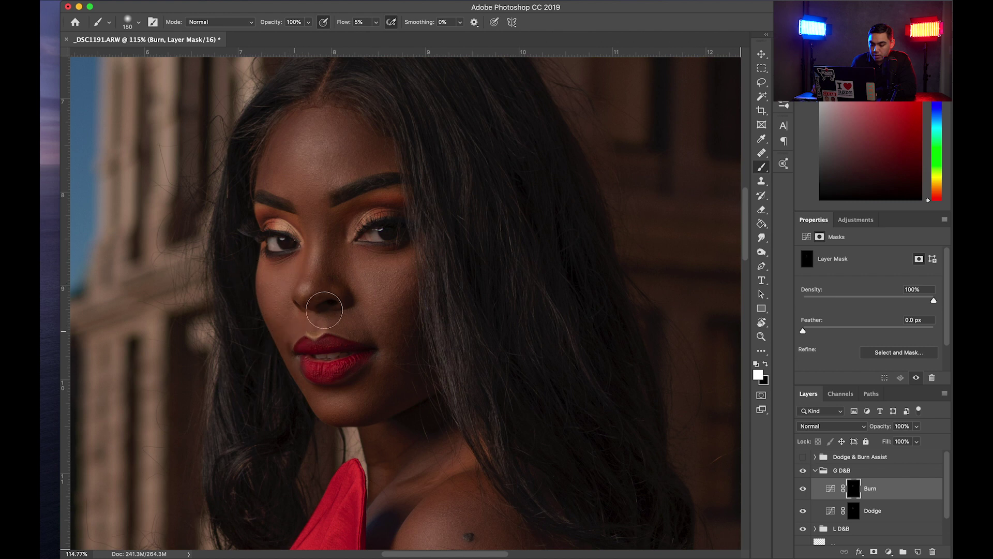
Review the whole upper body and compare the image with the G D&B group's effect.
key("super+minus")
key("super+minus")
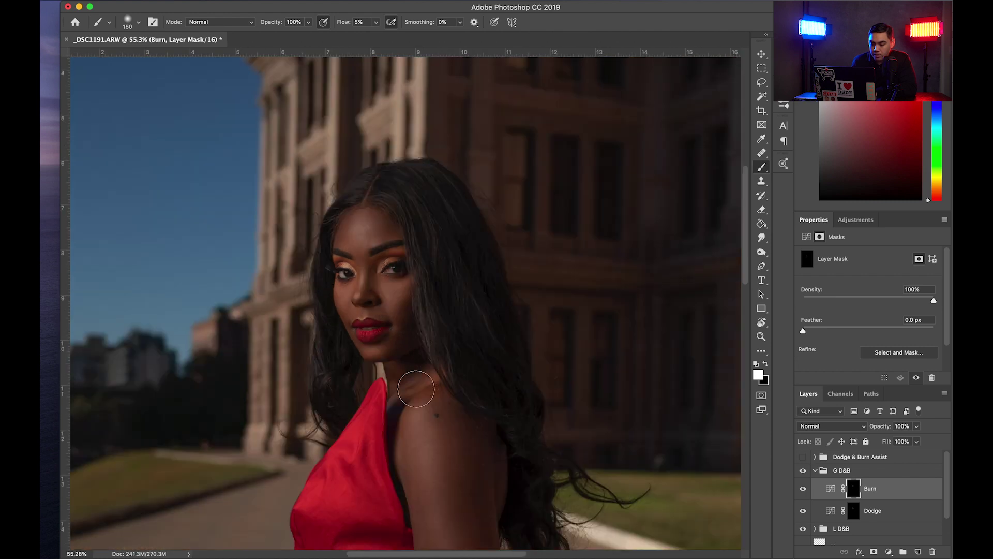
scroll(416, 389, "down", 4)
scroll(415, 389, "down", 5)
scroll(426, 402, "up", 3)
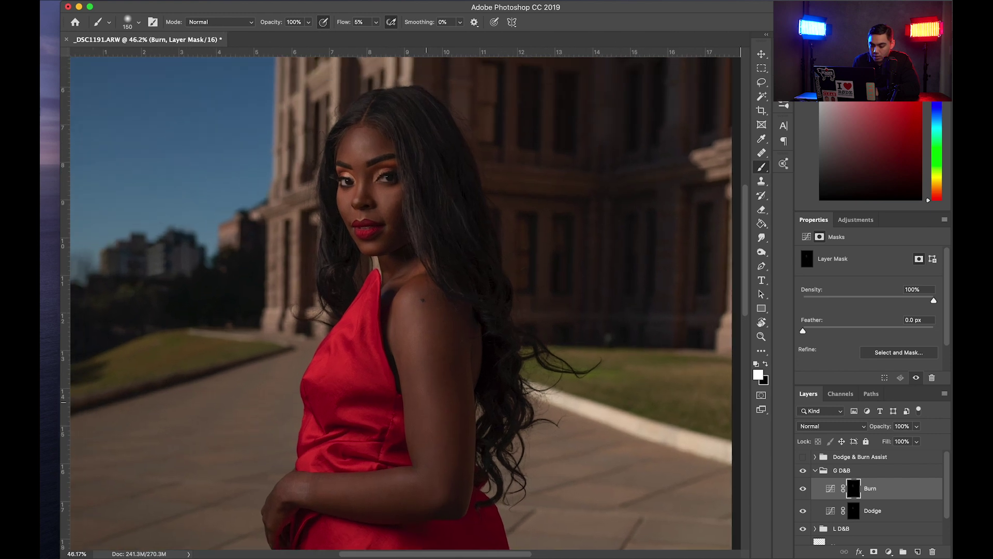
scroll(401, 303, "up", 1)
left_click(803, 470)
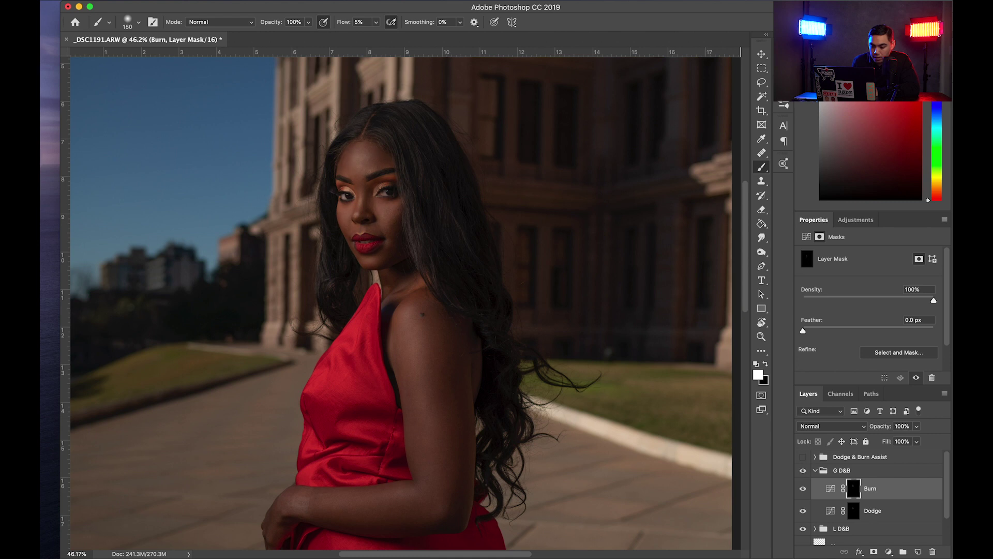
scroll(549, 296, "down", 5)
scroll(550, 296, "up", 2)
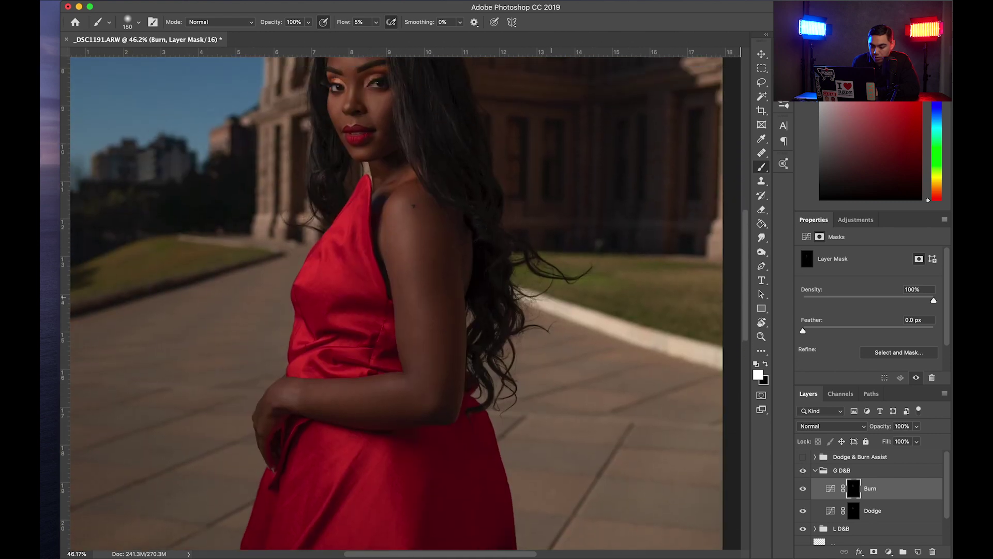
Enlarge the brush to 400 px and shape the arm and shoulder by painting on the G D&B Dodge and Burn masks.
key("bracketright")
key("bracketright")
key("bracketright")
key("bracketright")
key("bracketright")
key("alt+bracketleft")
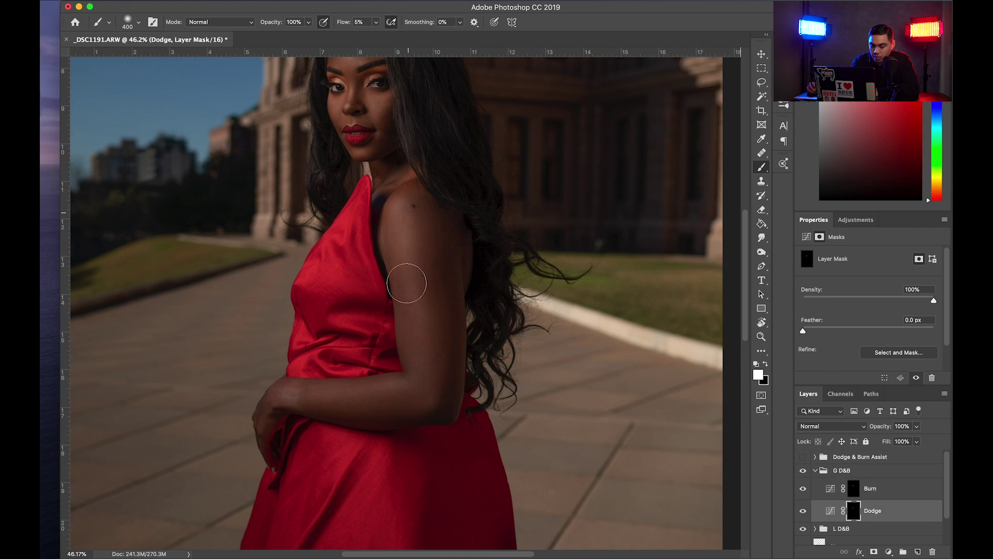
mouse_move(412, 354)
left_mouse_down()
mouse_move(419, 359)
mouse_move(417, 296)
mouse_move(407, 387)
mouse_move(390, 391)
left_mouse_up()
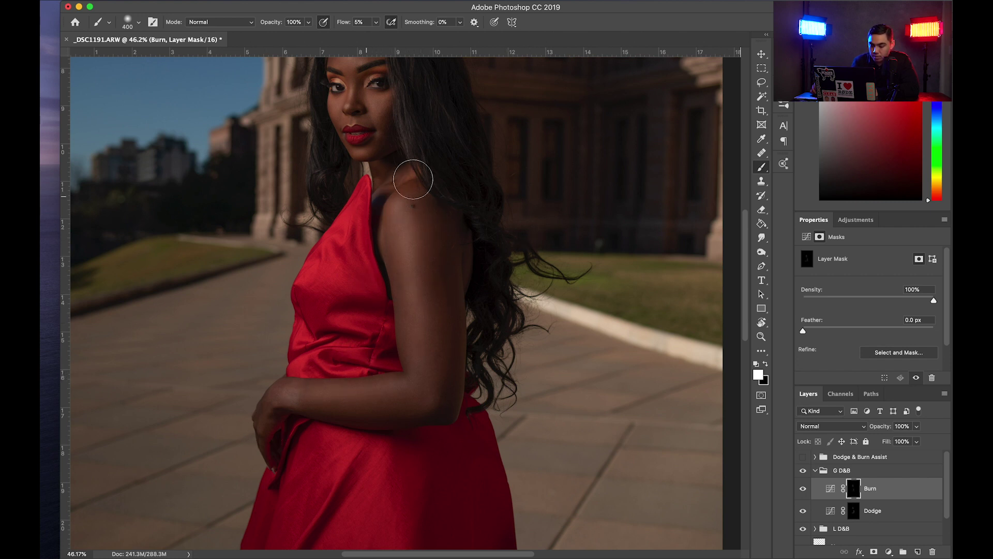
key("alt+bracketleft")
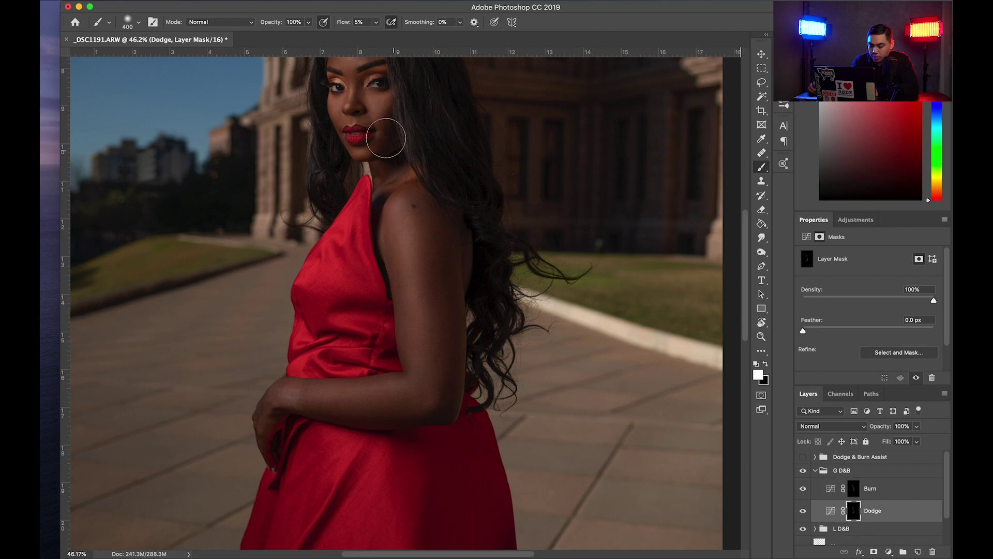
Fit the whole photo in view and compare it with the G D&B group hidden and shown.
key("super+0")
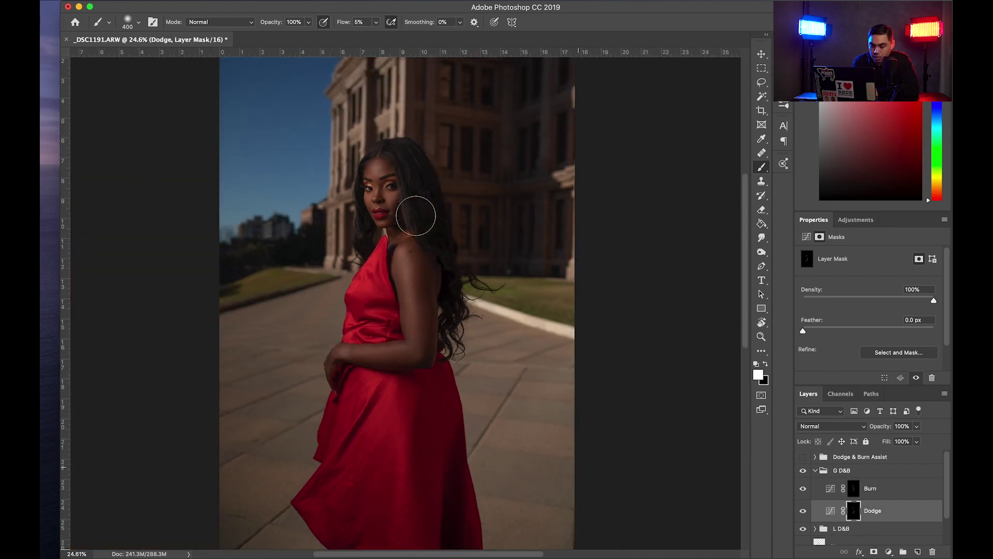
left_click(803, 471)
left_click(803, 470)
left_click(803, 470)
left_click(802, 470)
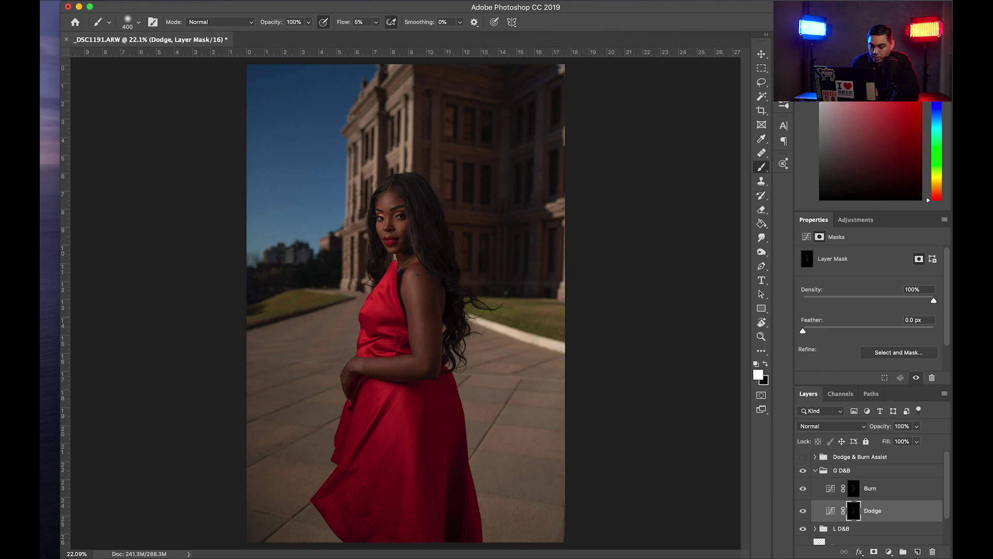
Return to the G D&B Burn mask and deepen shadows on the figure with a 200 px brush.
left_click(853, 488)
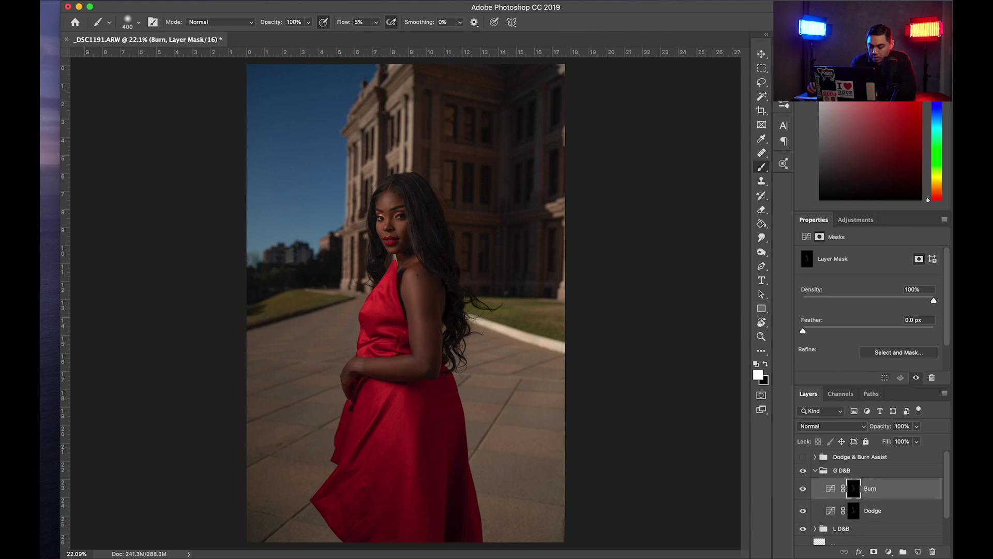
key("bracketleft")
key("bracketleft")
Dodge the highlights of the red dress on the G D&B Dodge mask, enlarging the brush from 200 to 600 px.
left_click(854, 511)
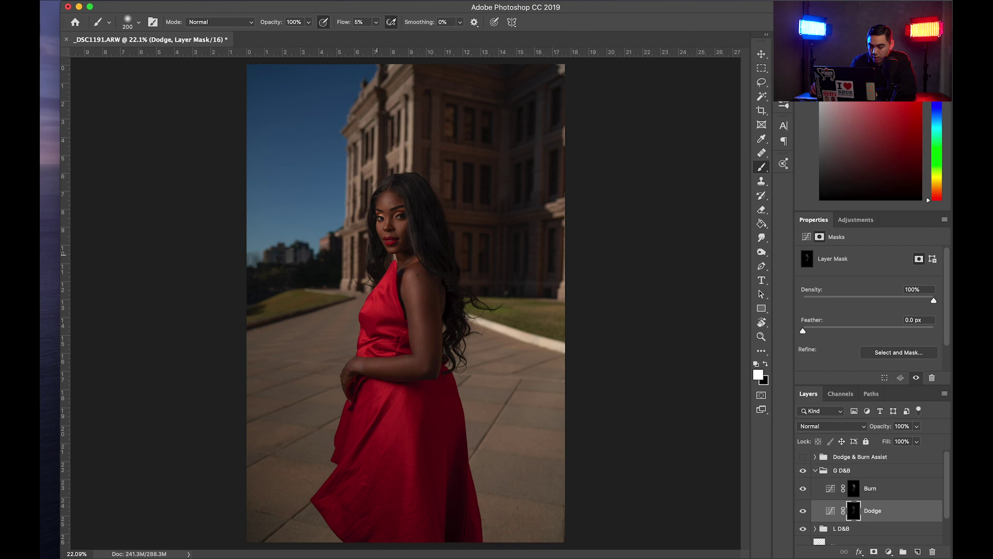
left_click_drag(376, 333, 392, 292)
left_click(855, 220)
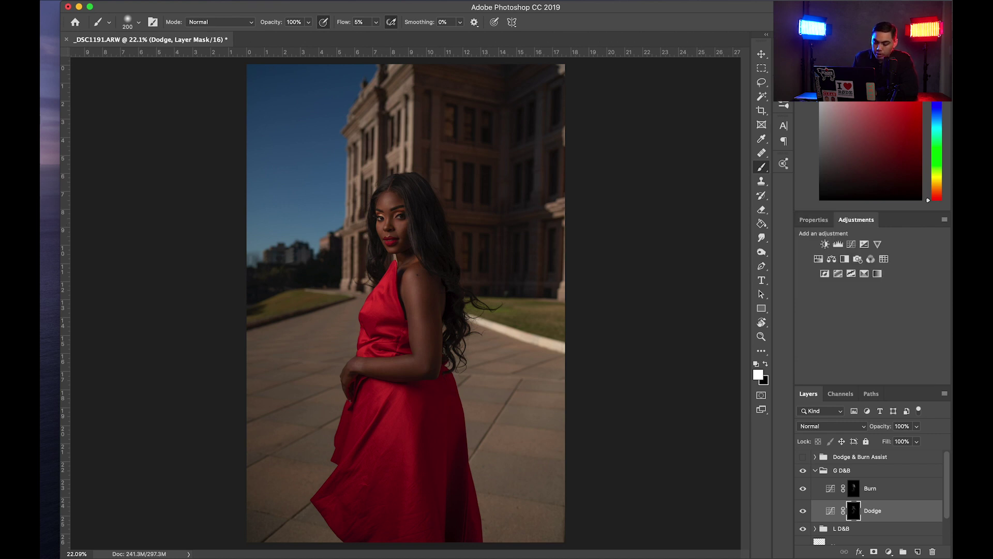
key("bracketright")
key("bracketright")
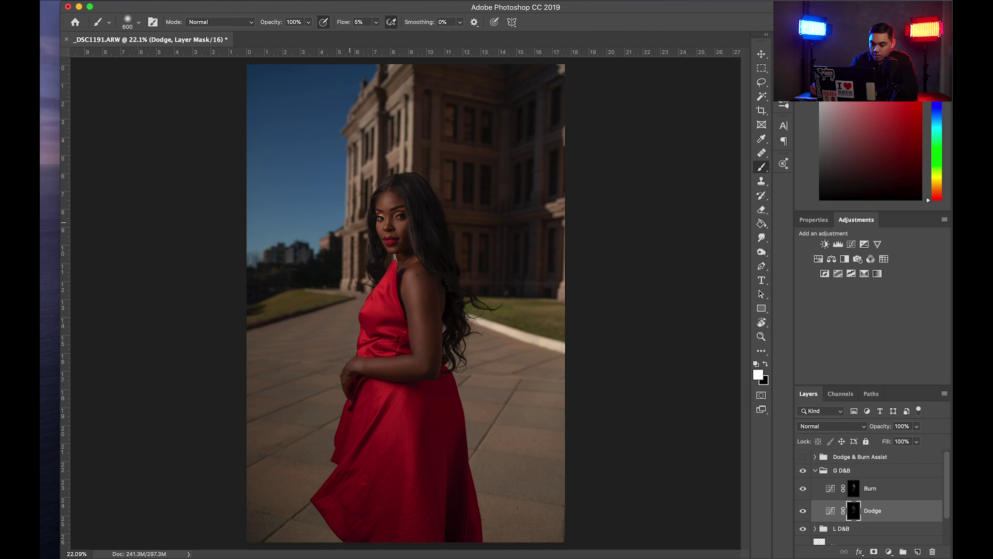
Burn the building and the background beside the woman on the G D&B Burn mask with a large brush of about 700 px.
left_click(854, 489)
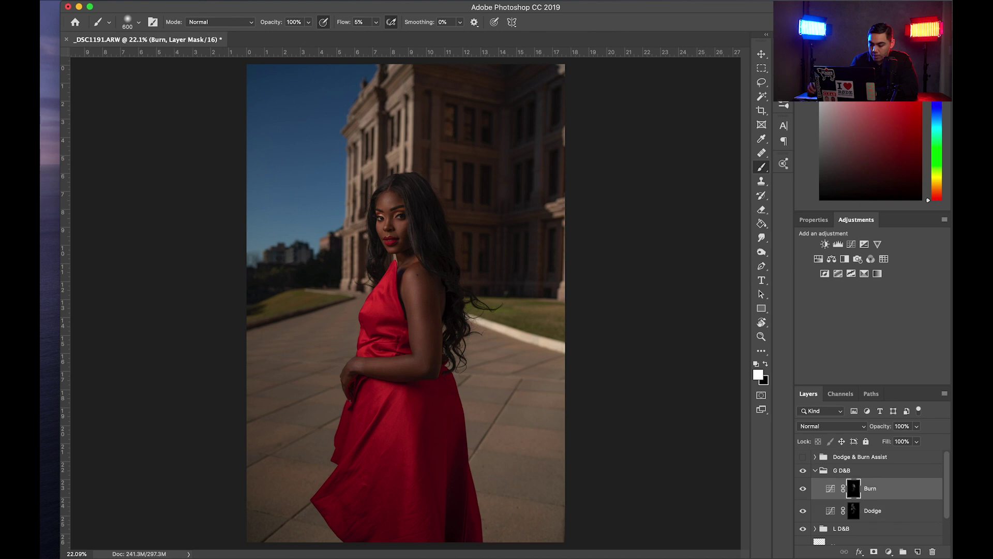
key("bracketright")
key("bracketright")
mouse_move(435, 129)
left_mouse_down()
mouse_move(441, 97)
mouse_move(502, 101)
mouse_move(534, 237)
left_mouse_up()
key("bracketleft")
key("bracketleft")
left_click_drag(577, 324, 604, 300)
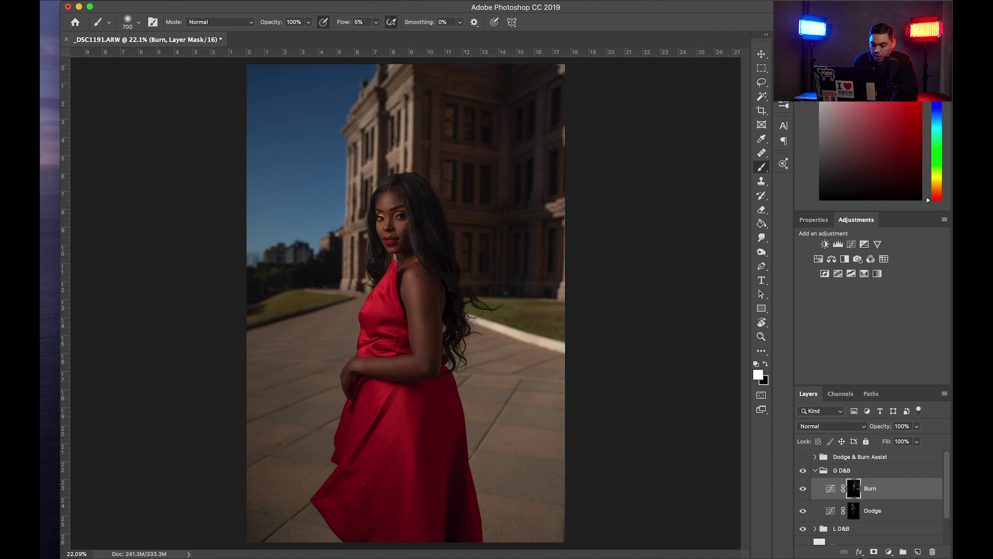
Check the contents of the Dodge & Burn Assist group, collapse the G D&B group, and select the Assist group.
left_click(815, 457)
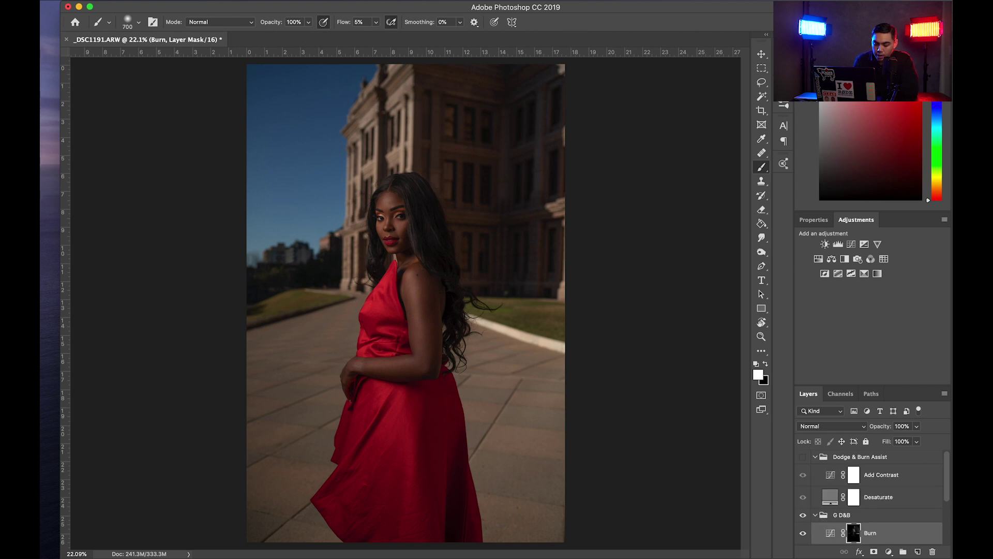
left_click(815, 456)
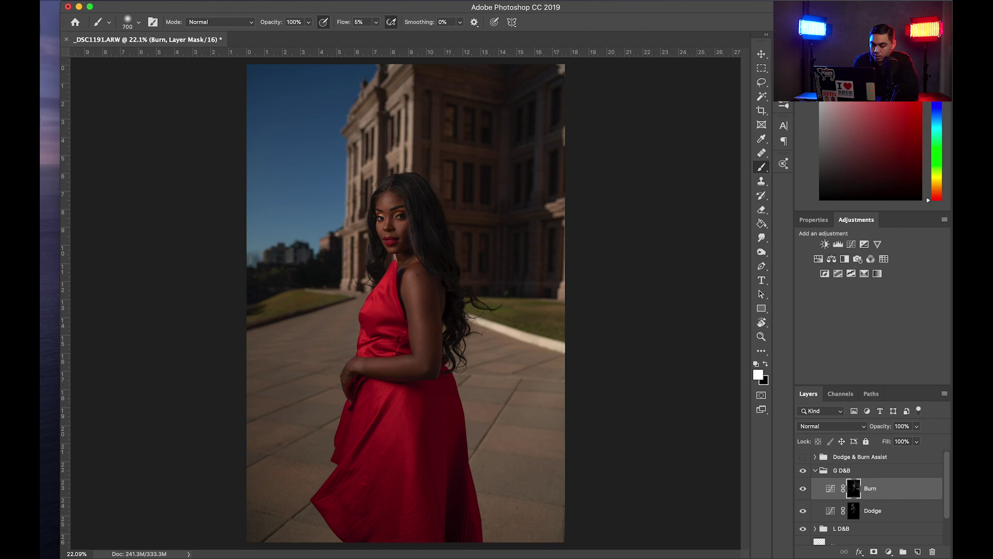
left_click(815, 470)
left_click(860, 456)
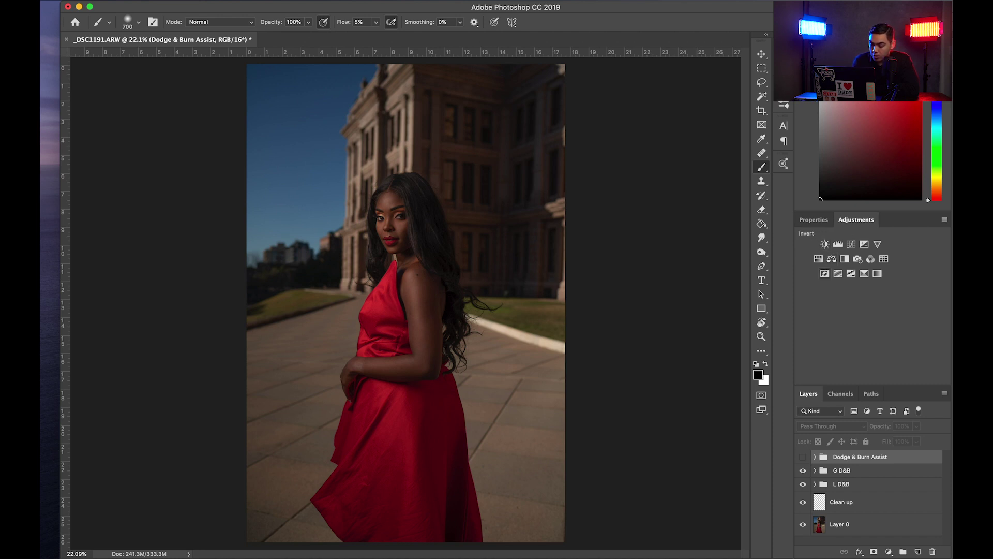
Add a Selective Color adjustment above the groups and set the Reds to Cyan -35% and Black +40%.
left_click(865, 273)
left_click_drag(869, 291, 846, 290)
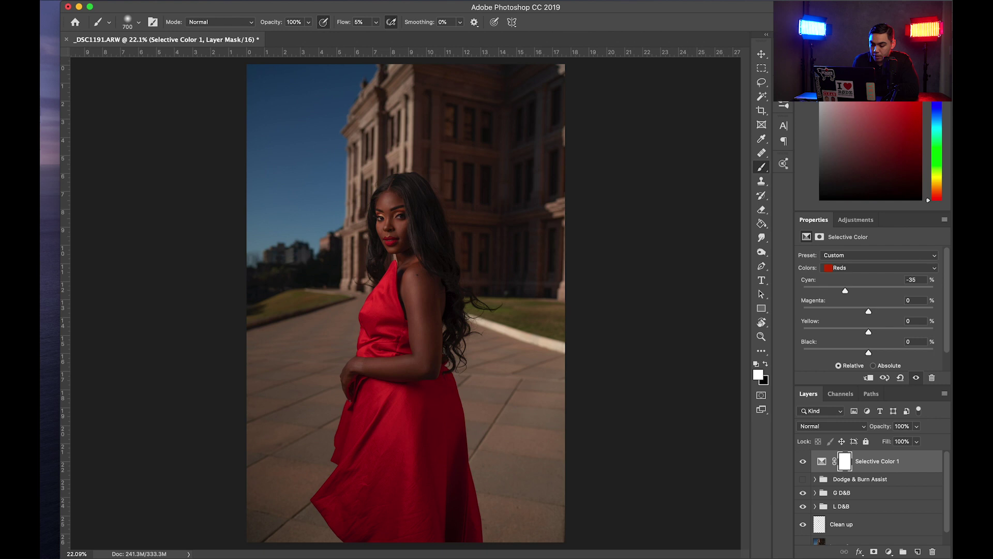
left_click_drag(868, 352, 876, 353)
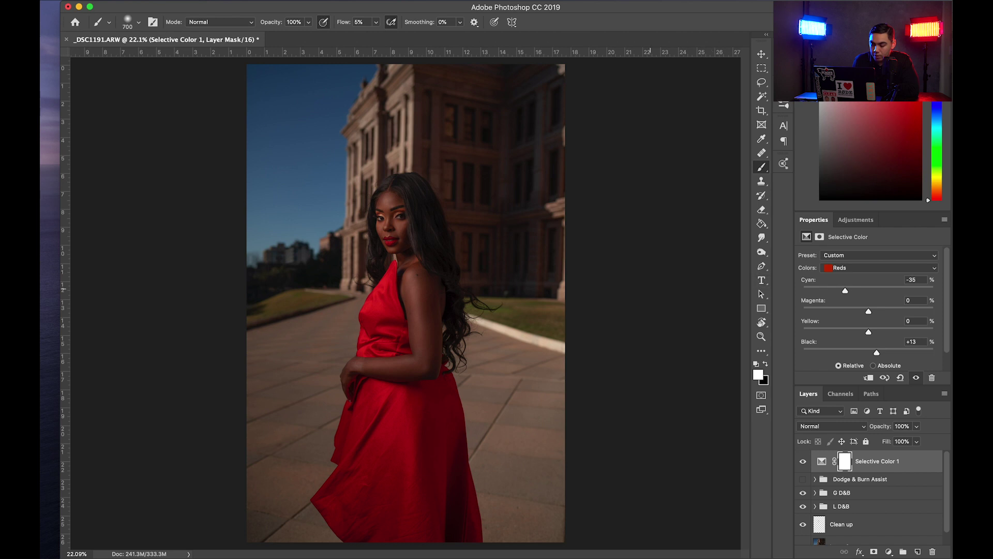
mouse_move(845, 291)
left_mouse_down()
mouse_move(803, 290)
mouse_move(933, 291)
mouse_move(828, 291)
mouse_move(846, 290)
left_mouse_up()
left_click_drag(876, 353, 894, 352)
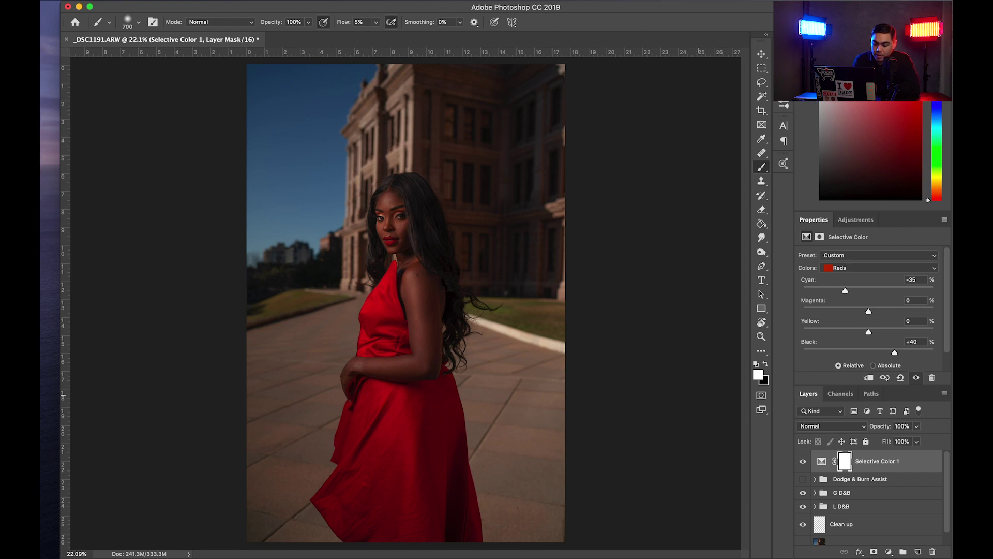
Compare the image with and without the Selective Color adjustment, and invert its mask to black.
left_click(803, 461)
left_click(803, 461)
key("super+i")
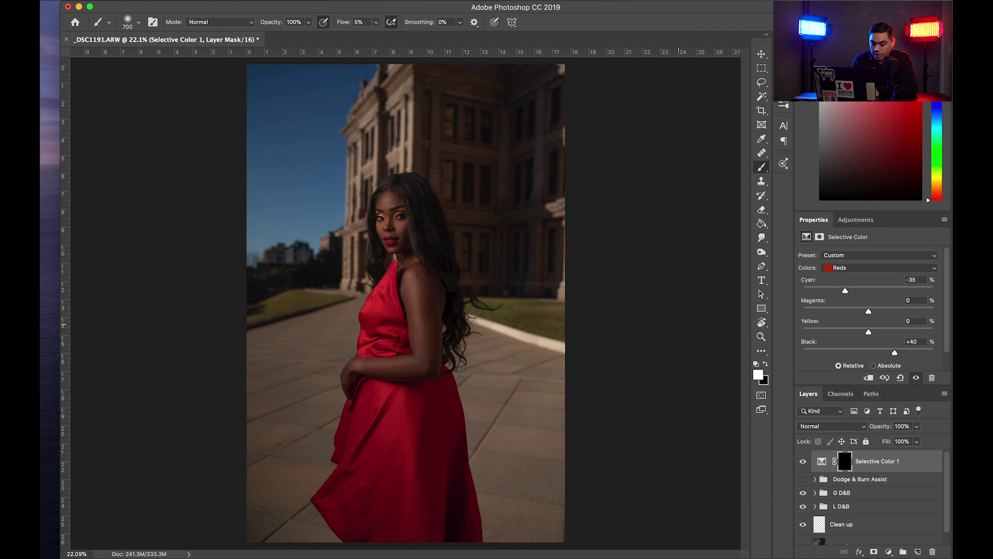
Set a 200 px white brush to 100% flow and paint the Selective Color effect onto the dress bodice.
key("bracketleft")
key("bracketleft")
key("bracketleft")
key("bracketleft")
key("bracketleft")
key("bracketleft")
key("bracketleft")
key("bracketright")
left_click(376, 22)
left_click_drag(374, 35, 424, 35)
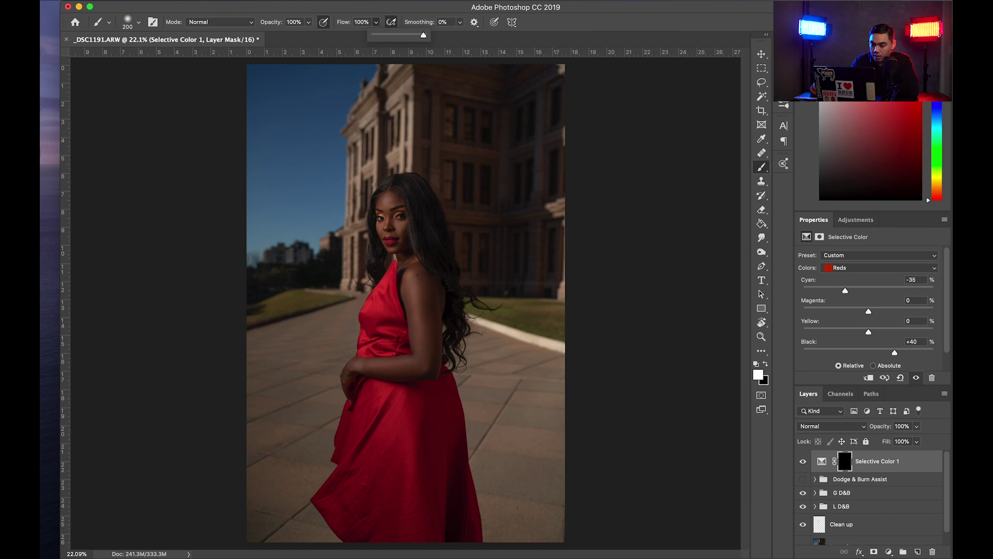
left_click_drag(378, 310, 368, 334)
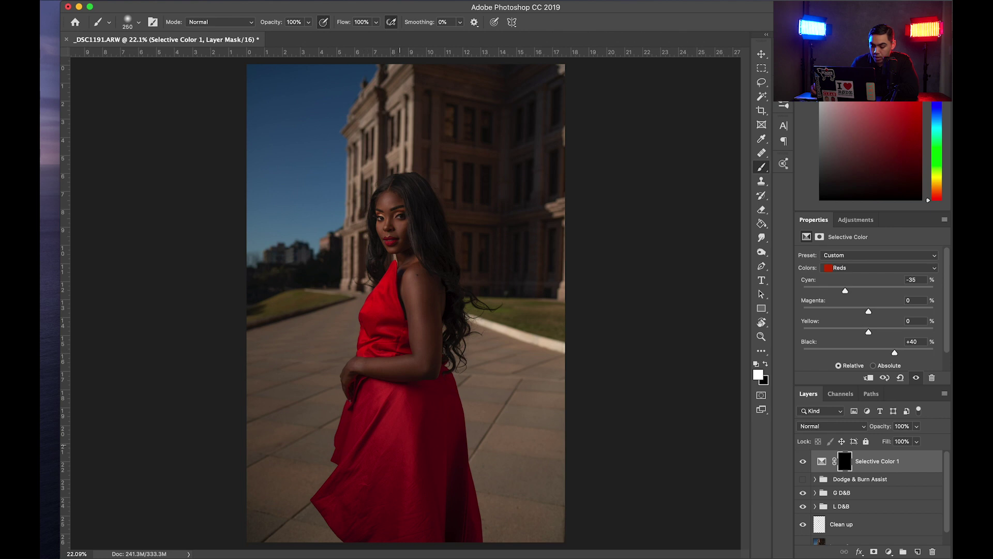
Enlarge the brush and reveal the Selective Color effect over the dress skirt.
key("bracketright")
key("bracketright")
key("bracketright")
key("bracketright")
mouse_move(374, 446)
left_mouse_down()
mouse_move(398, 436)
mouse_move(383, 491)
mouse_move(376, 471)
mouse_move(393, 442)
mouse_move(419, 452)
mouse_move(423, 544)
mouse_move(453, 536)
mouse_move(461, 547)
mouse_move(437, 475)
left_mouse_up()
key("bracketleft")
scroll(428, 447, "up", 6)
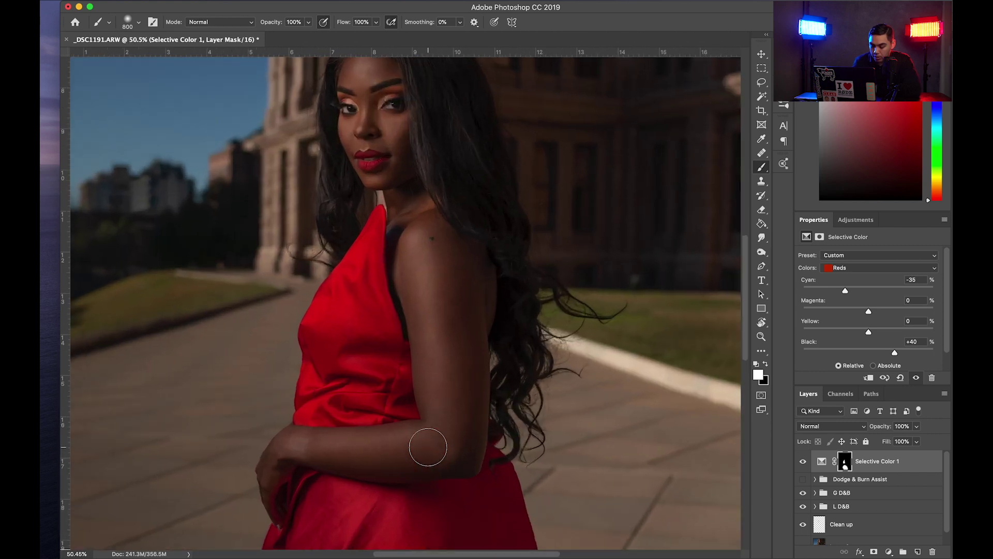
Reduce the brush to 400 px and smaller and paint the Selective Color effect along the lower left edge of the skirt.
scroll(428, 447, "down", 10)
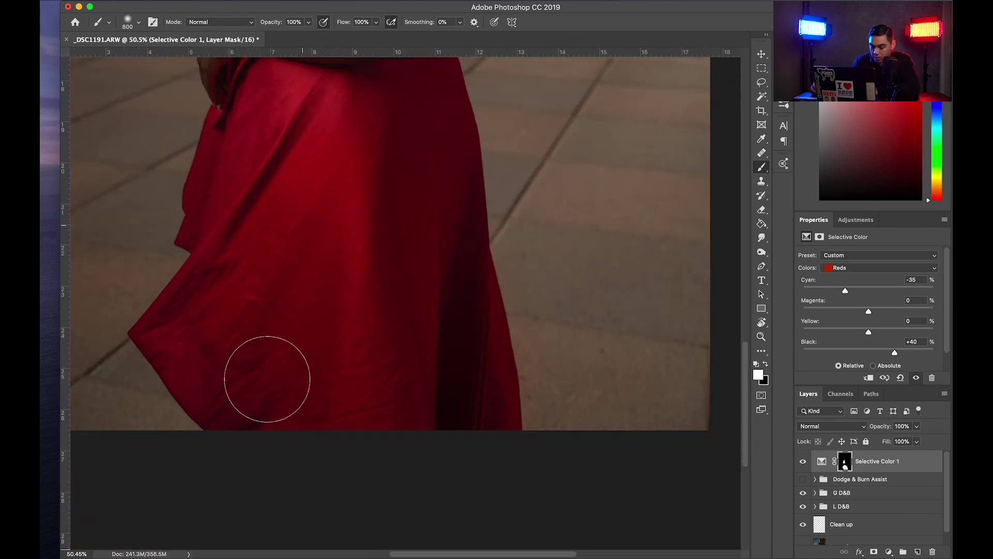
key("bracketleft")
key("bracketleft")
key("bracketleft")
key("bracketleft")
key("bracketleft")
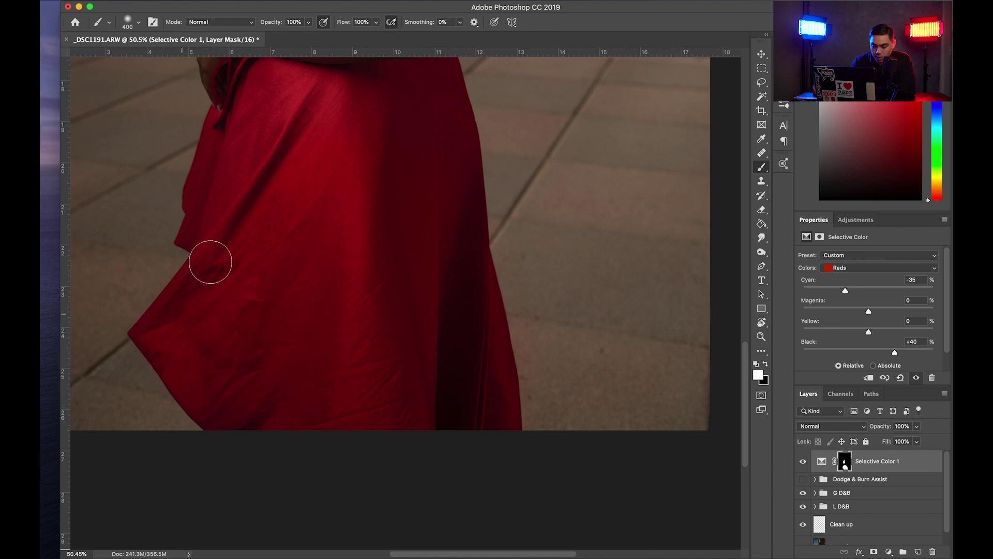
key("bracketleft")
key("bracketleft")
key("bracketleft")
Enlarge the brush to 400 px and reveal the Selective Color effect down the right side of the skirt.
scroll(390, 299, "up", 5)
key("bracketright")
key("bracketright")
key("bracketright")
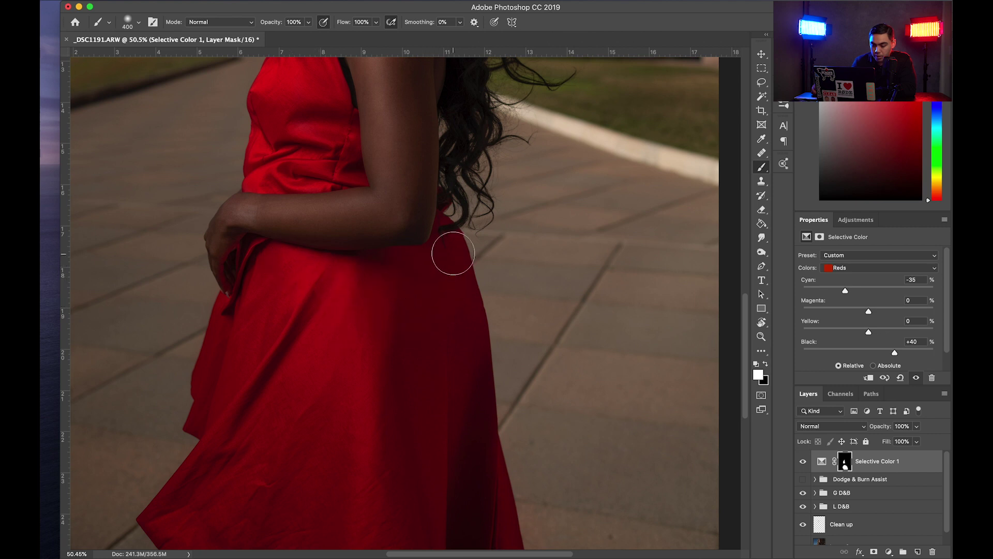
left_click_drag(455, 449, 450, 451)
mouse_move(452, 446)
left_mouse_down()
mouse_move(363, 255)
mouse_move(364, 285)
left_mouse_up()
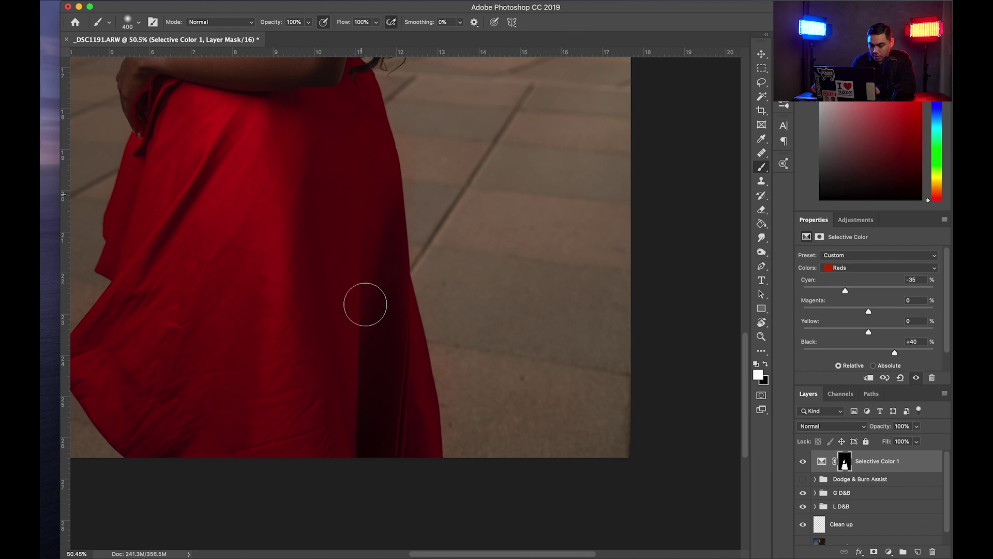
Reduce the brush to 175 px and touch up the Selective Color mask on the dress around the waist.
scroll(405, 461, "up", 3)
scroll(365, 328, "up", 6)
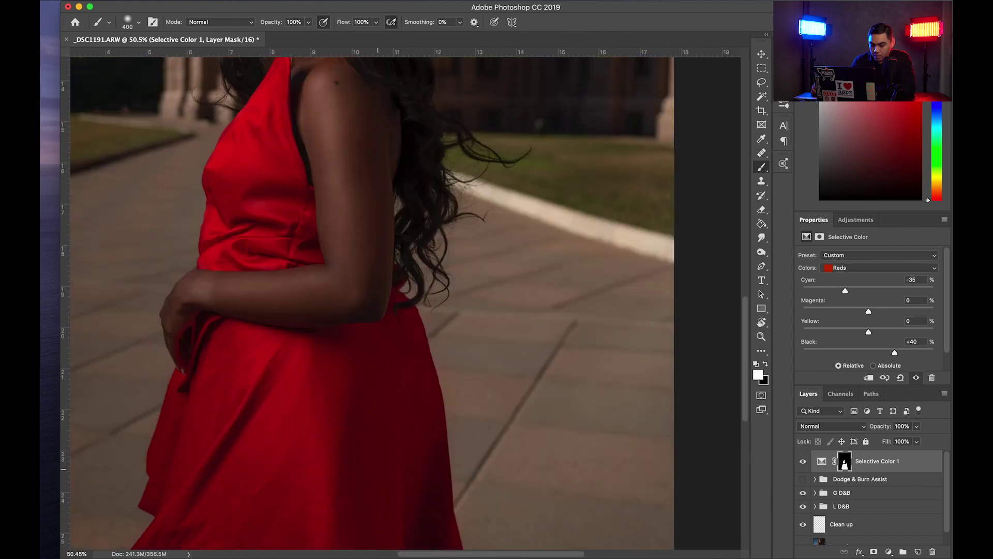
key("bracketleft")
key("bracketleft")
key("bracketleft")
key("bracketleft")
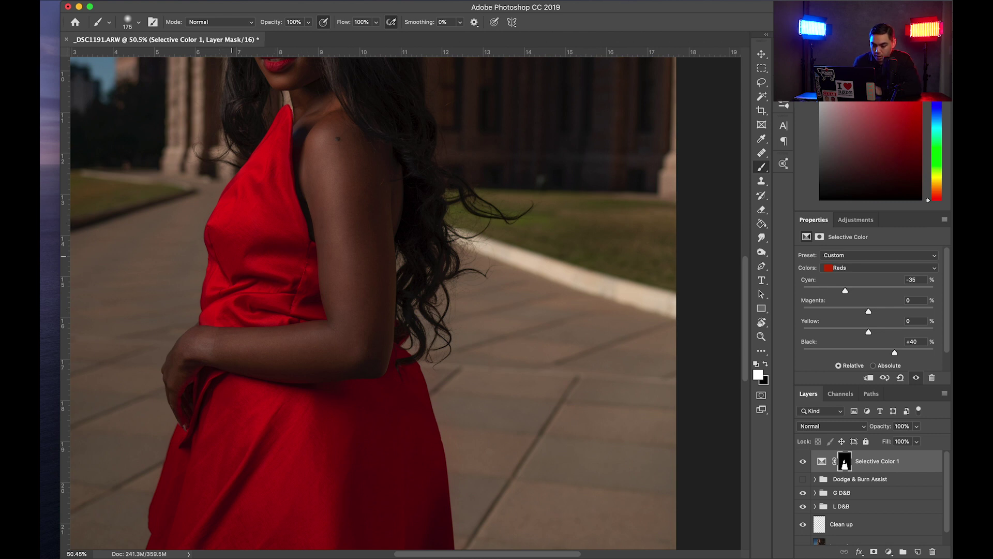
Set the dress adjustment's Reds to Cyan -28% and Black +58%, comparing the image with and without it.
key("super+0")
left_click(803, 461)
left_click(916, 377)
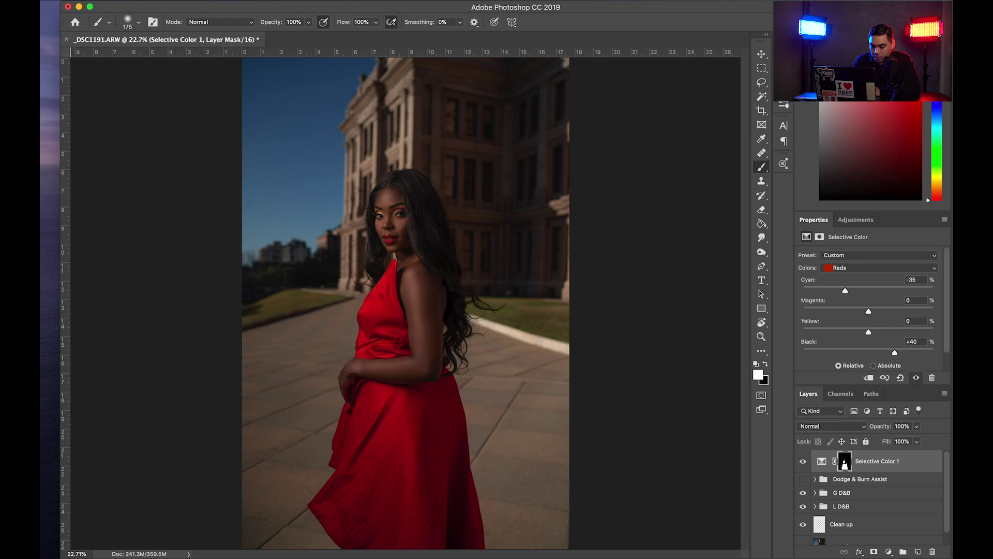
left_click_drag(894, 352, 908, 352)
left_click_drag(845, 290, 849, 290)
left_click(803, 462)
left_click(802, 462)
Set the brush to 45 px and 10% flow and paint the Selective Color effect onto the lips.
scroll(402, 241, "up", 5)
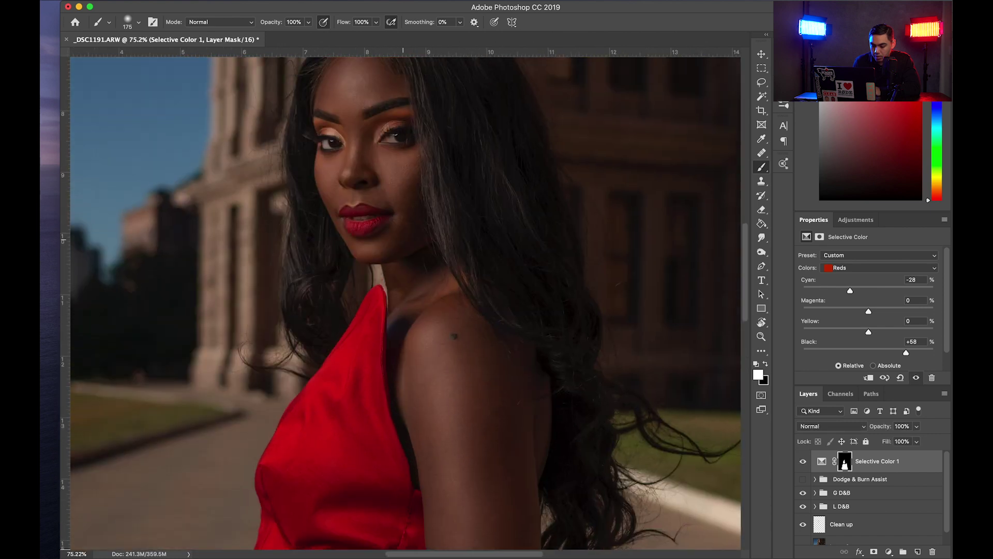
key("bracketleft")
key("bracketleft")
key("bracketleft")
key("bracketleft")
key("bracketleft")
key("bracketleft")
key("shift+1")
key("Return")
key("bracketleft")
key("bracketleft")
key("bracketleft")
mouse_move(347, 212)
left_mouse_down()
mouse_move(377, 222)
mouse_move(359, 227)
mouse_move(366, 217)
left_mouse_up()
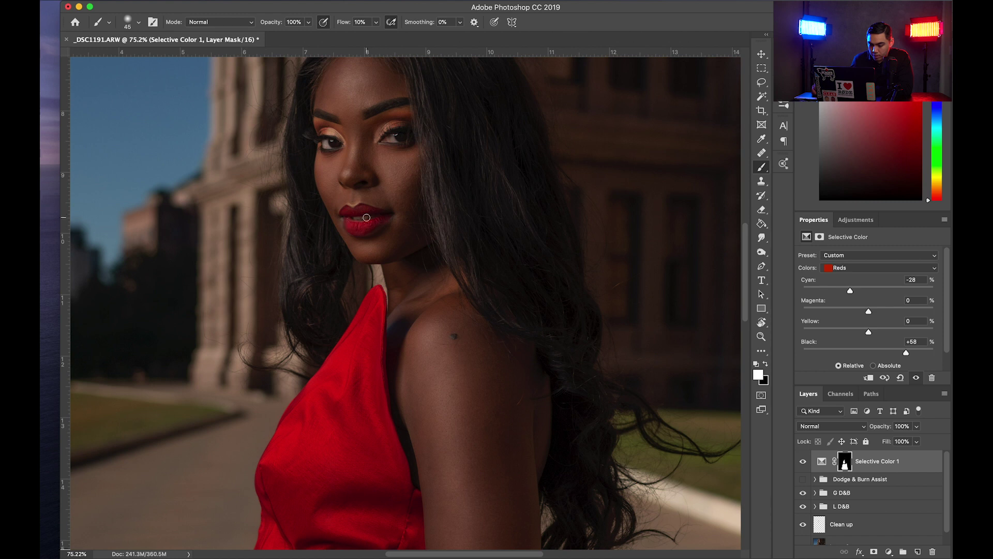
Compare the full portrait with and without the Selective Color adjustment on the dress and lips.
scroll(366, 217, "down", 10)
scroll(366, 218, "up", 3)
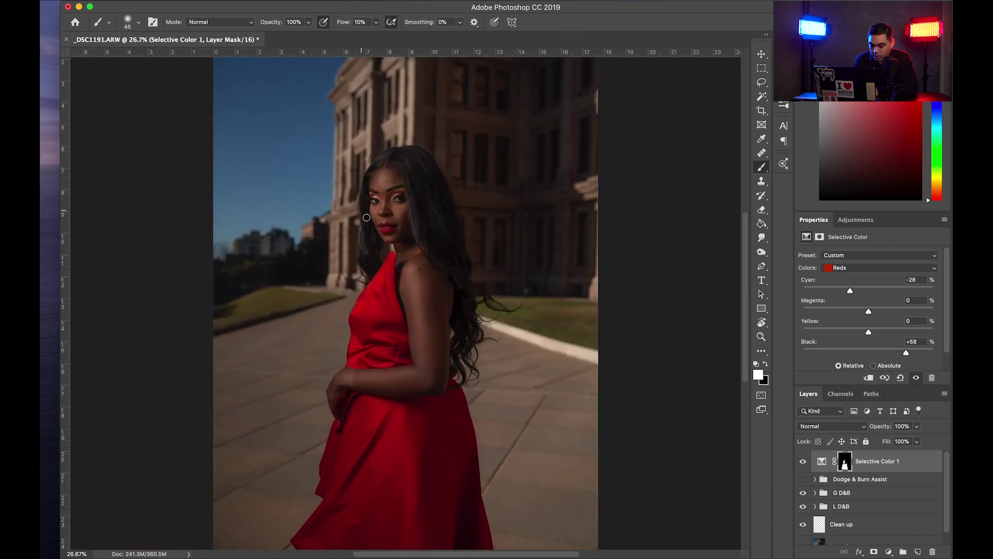
left_click(803, 462)
left_click(803, 462)
scroll(510, 251, "up", 3)
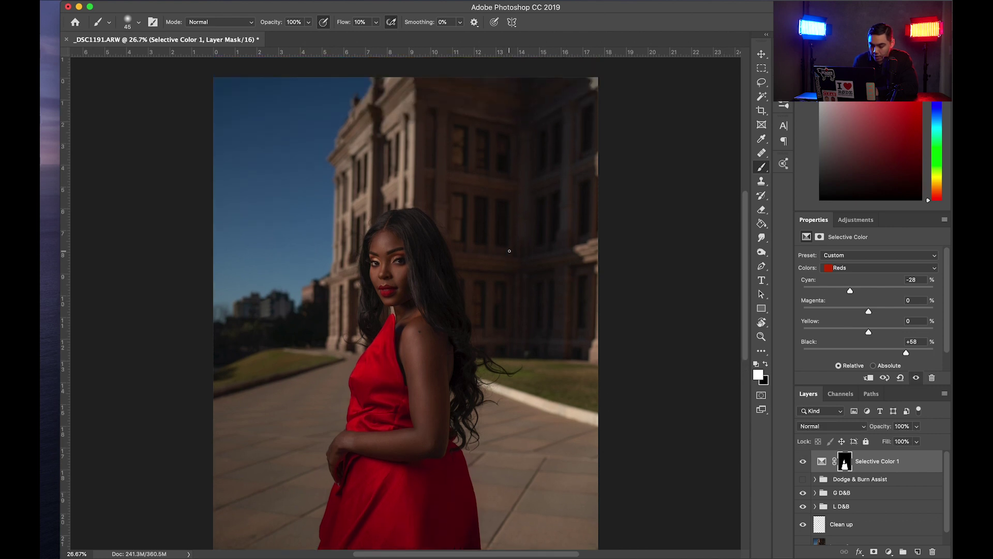
left_click(854, 221)
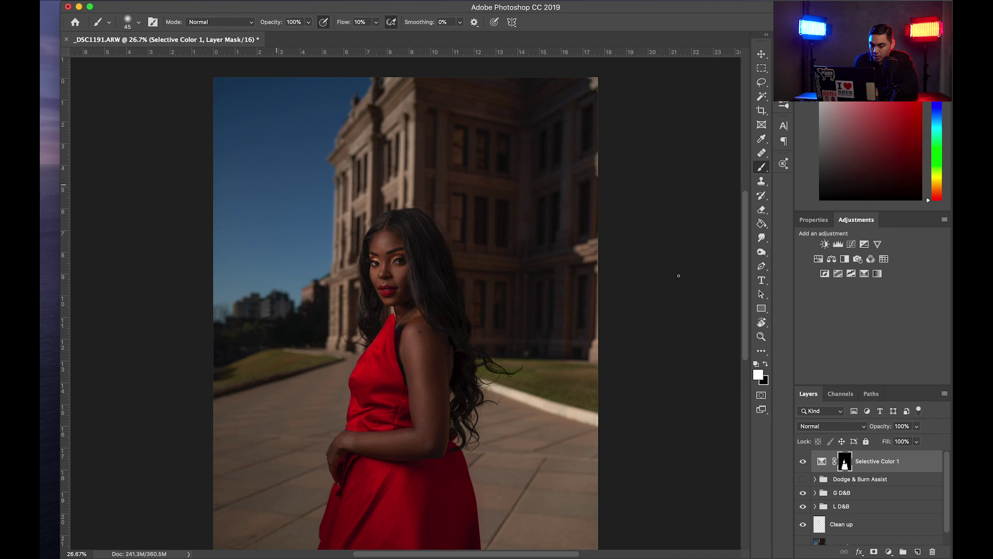
left_click(864, 273)
left_click_drag(889, 461, 933, 551)
Add a second Selective Color adjustment and set the Magenta of the Cyans to -100% to turn the sky teal.
left_click(856, 221)
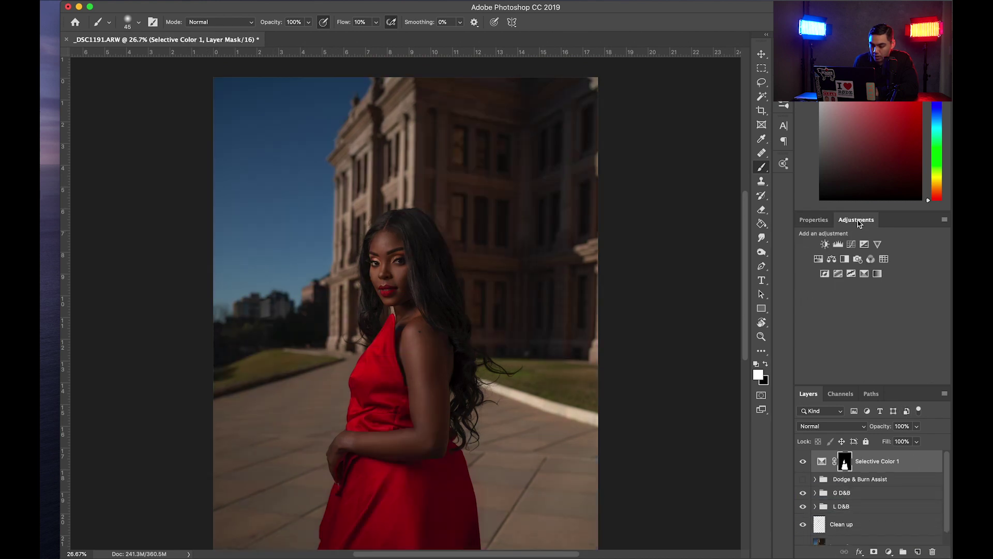
left_click(865, 275)
left_click(846, 273)
left_click(849, 294)
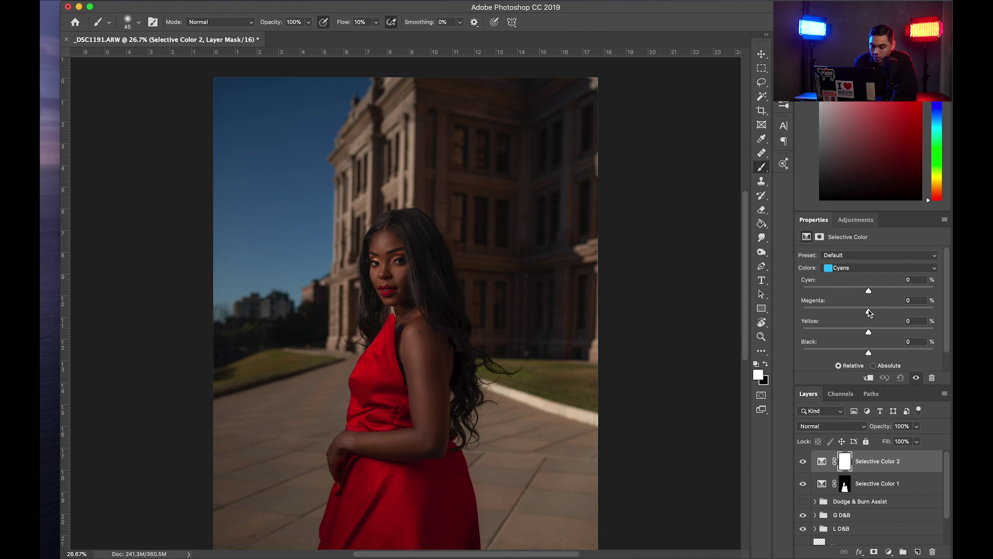
left_click_drag(869, 312, 795, 324)
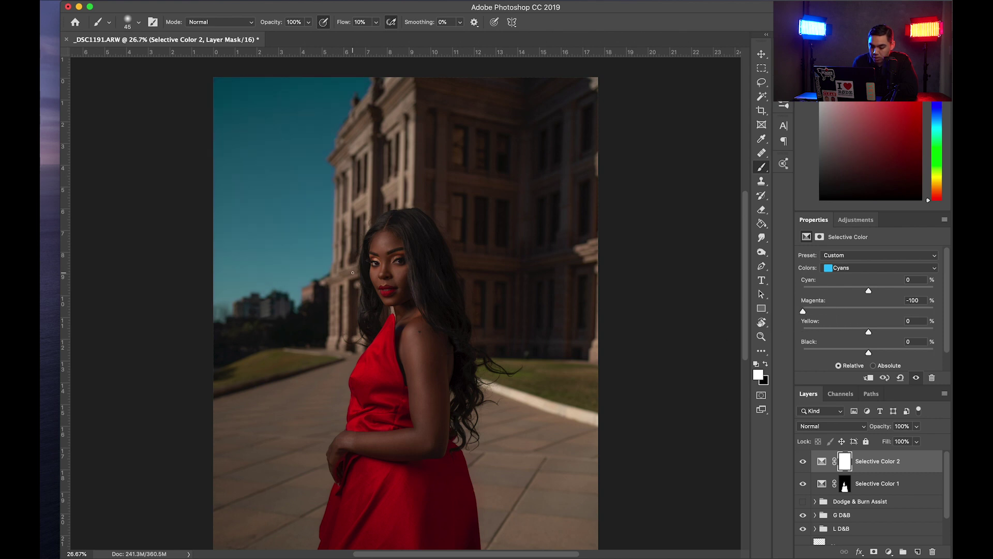
scroll(352, 273, "down", 4)
scroll(353, 272, "up", 3)
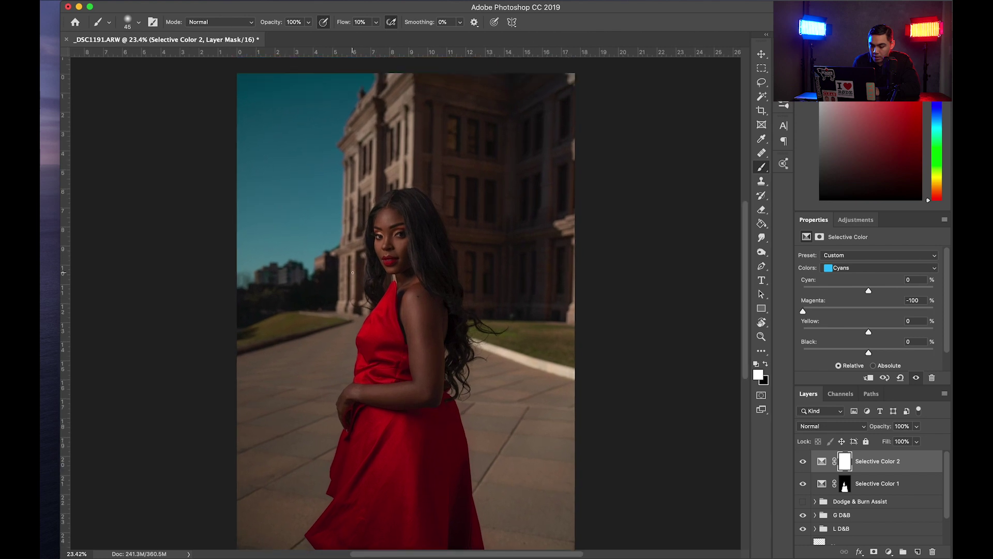
scroll(352, 273, "up", 1)
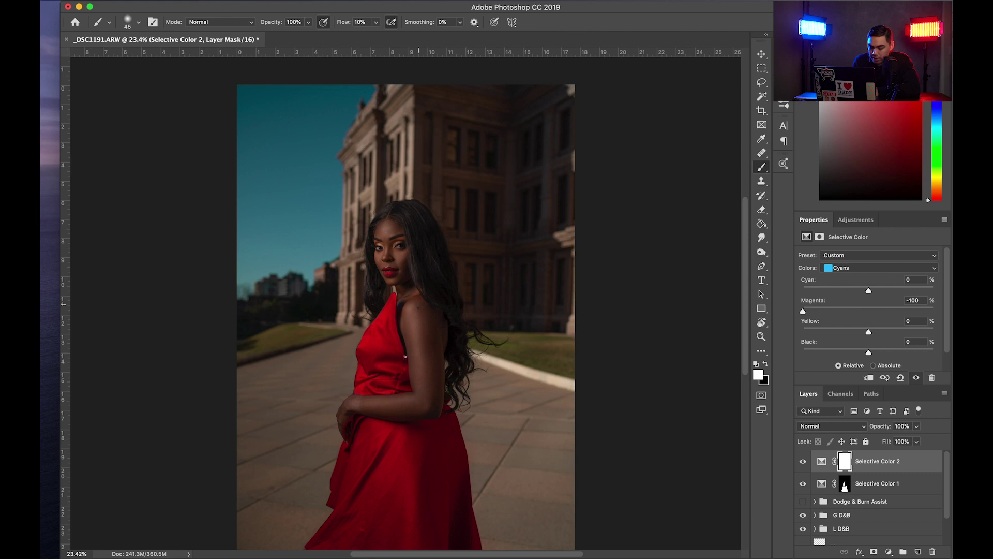
Add a third Selective Color adjustment and set the Cyan of the Yellows to -82% to warm the grass.
left_click(844, 222)
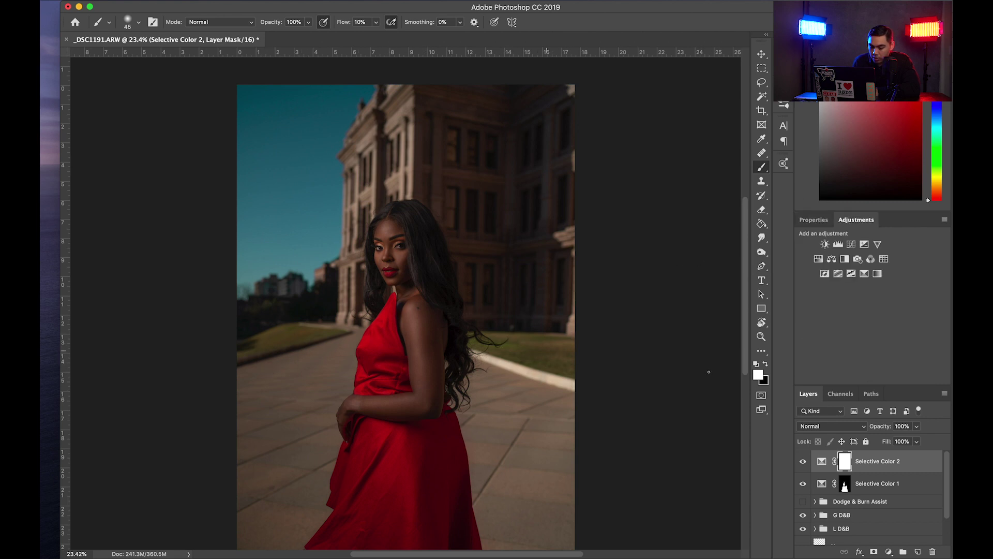
left_click(864, 274)
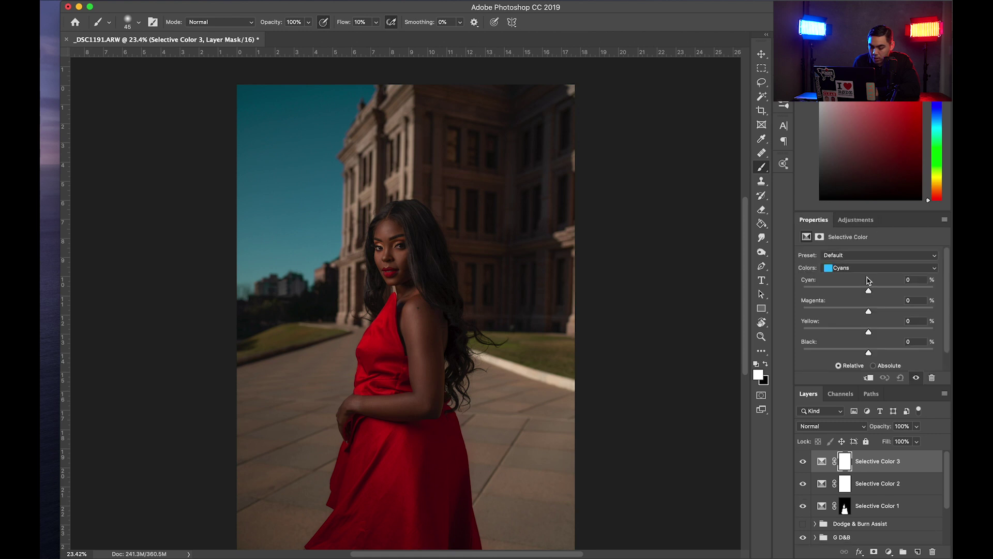
left_click(877, 270)
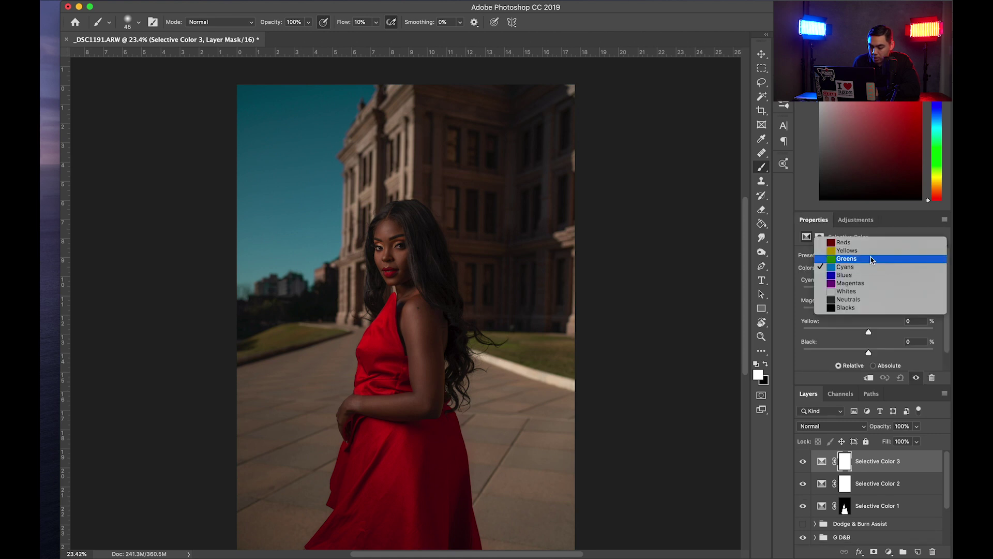
left_click(873, 251)
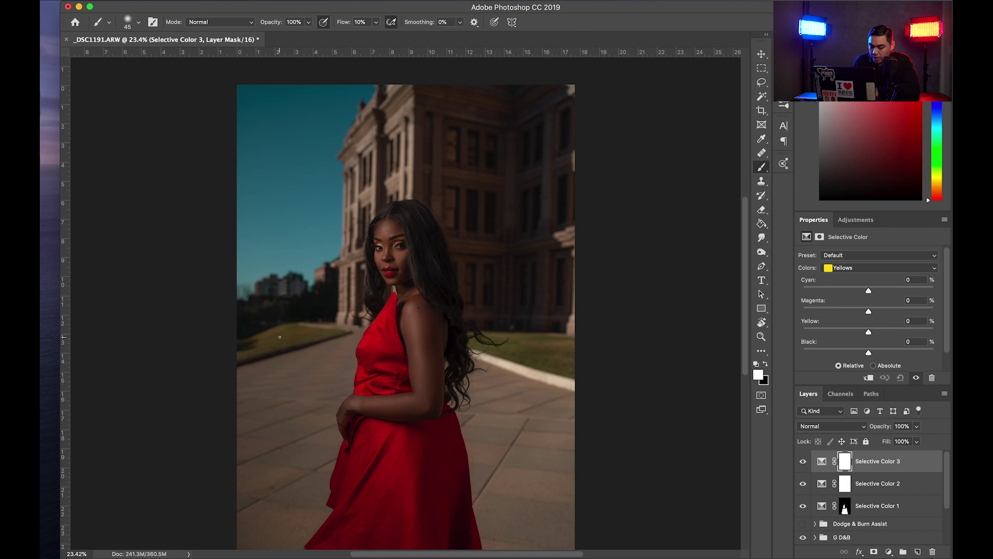
scroll(279, 336, "up", 5)
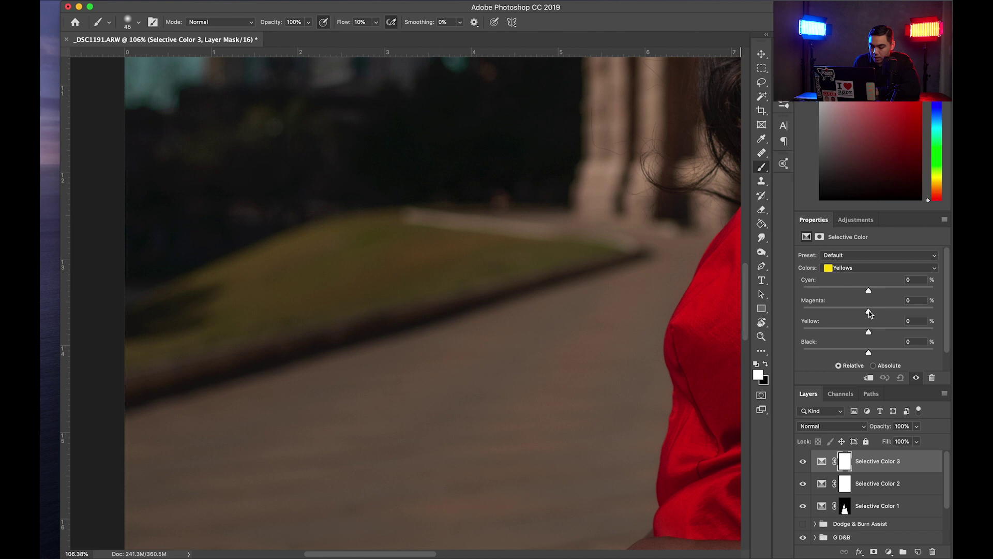
left_click_drag(869, 291, 808, 289)
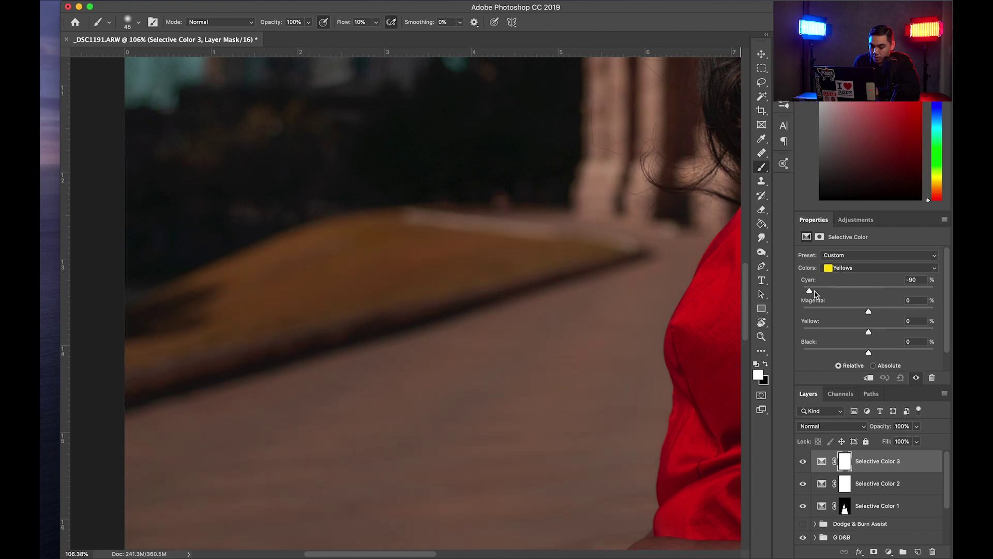
key("super+0")
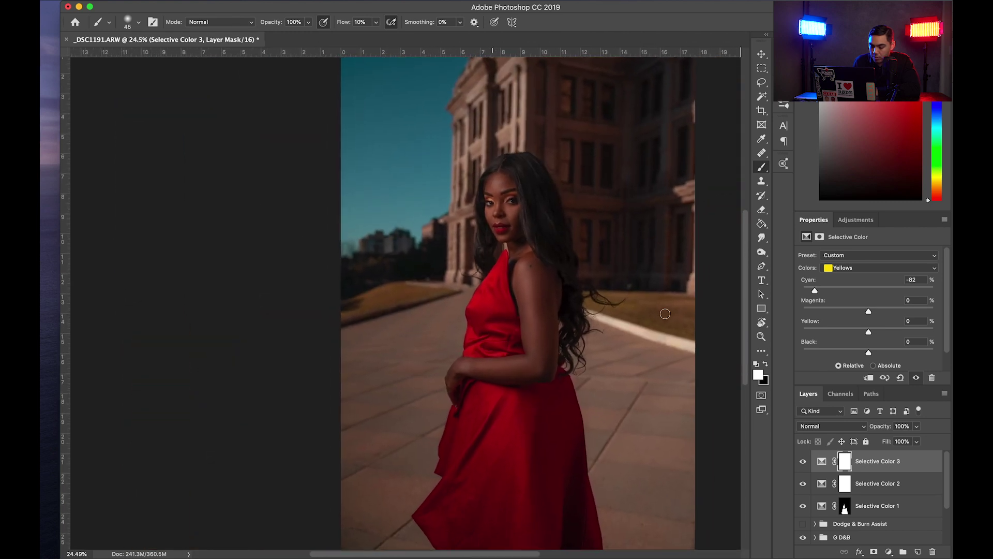
scroll(499, 280, "down", 3)
scroll(499, 280, "up", 3)
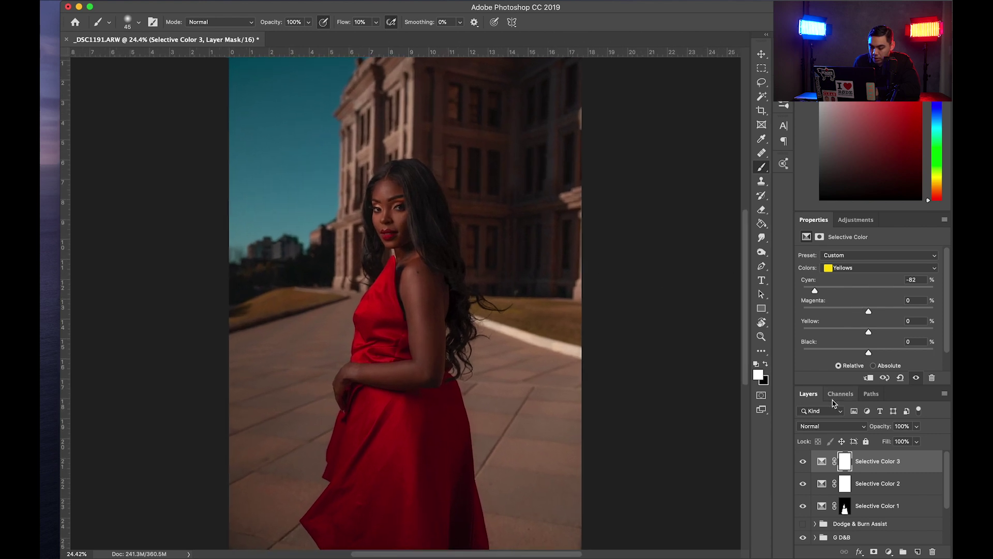
Compare the image with and without the Yellows adjustment, and slightly raise its Cyan and Black values.
left_click(803, 463)
left_click(802, 463)
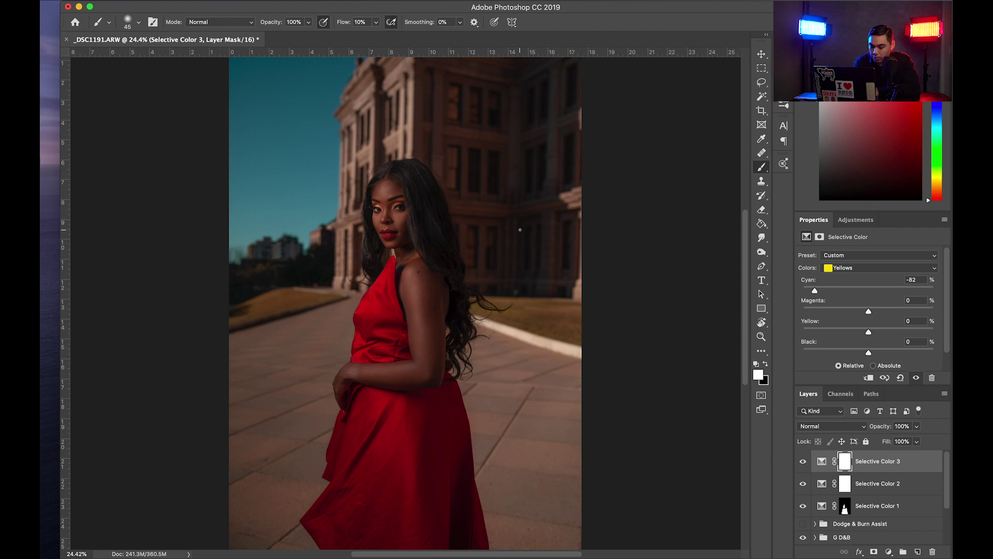
scroll(520, 229, "down", 3)
scroll(520, 229, "up", 2)
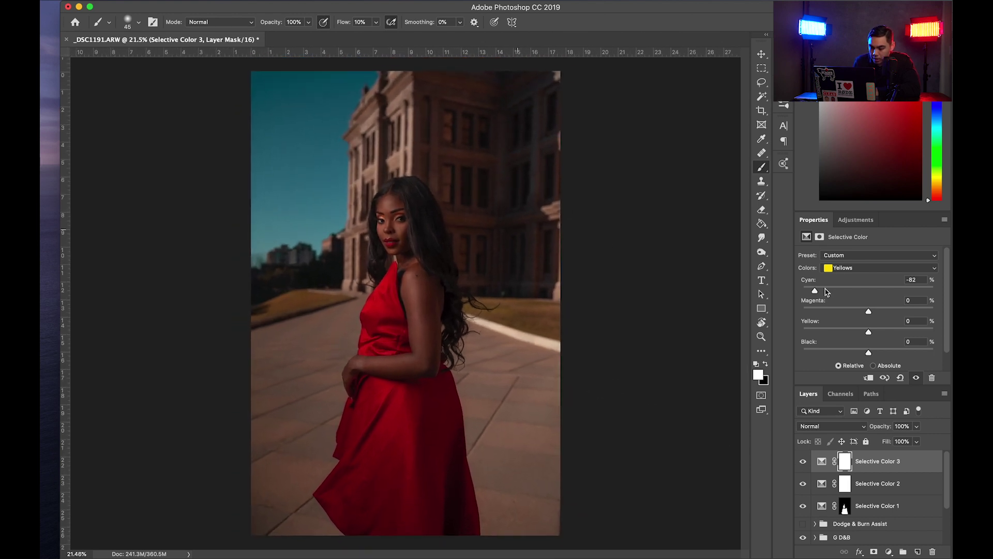
left_click_drag(816, 292, 822, 293)
mouse_move(868, 351)
left_mouse_down()
mouse_move(892, 351)
mouse_move(874, 356)
left_mouse_up()
Add a fourth Selective Color adjustment and set the Black of the Blacks to +2%.
left_click(856, 220)
left_click(863, 273)
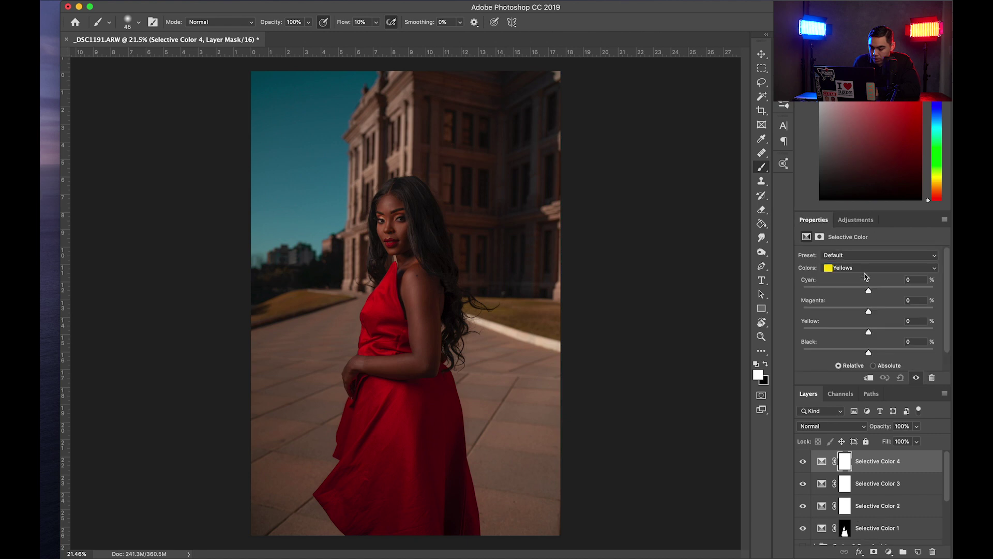
left_click(860, 271)
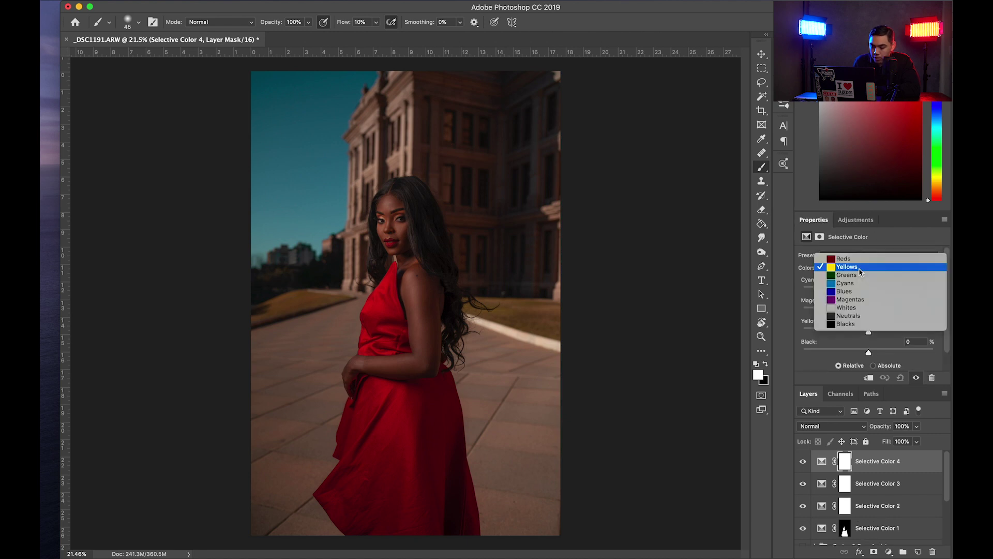
left_click(842, 324)
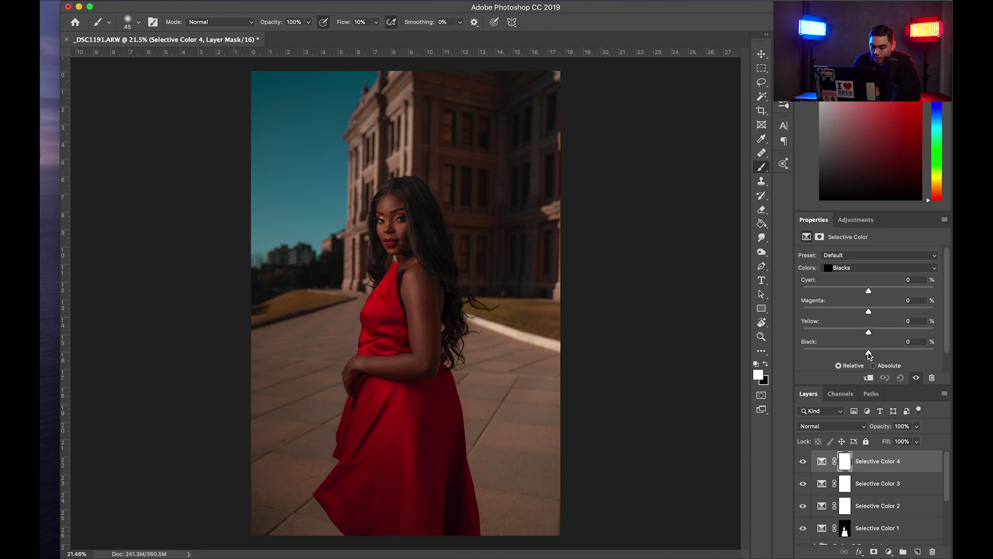
left_click_drag(869, 353, 871, 356)
Compare the image with and without the Blacks adjustment.
left_click(802, 462)
left_click(802, 461)
left_click(802, 462)
left_click(802, 463)
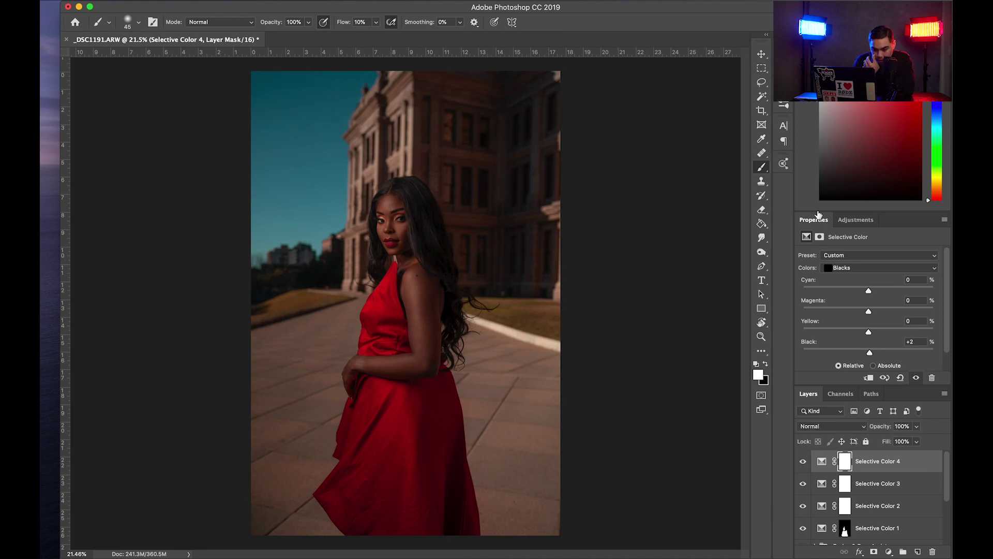
Add a Curves adjustment, slightly lift the RGB midtones with a shadow anchor point, and compare the image with and without it.
left_click(850, 226)
left_click(854, 248)
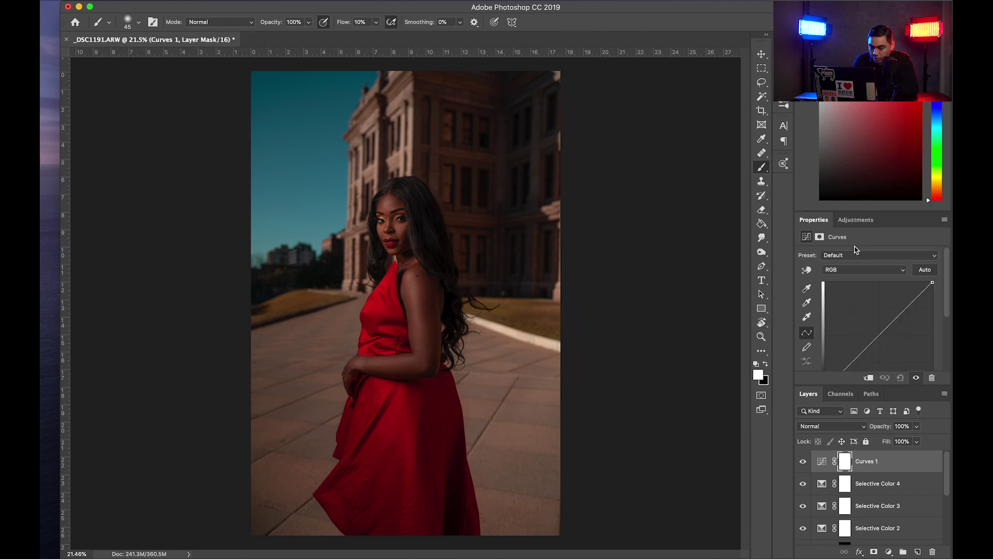
left_click_drag(886, 322, 883, 326)
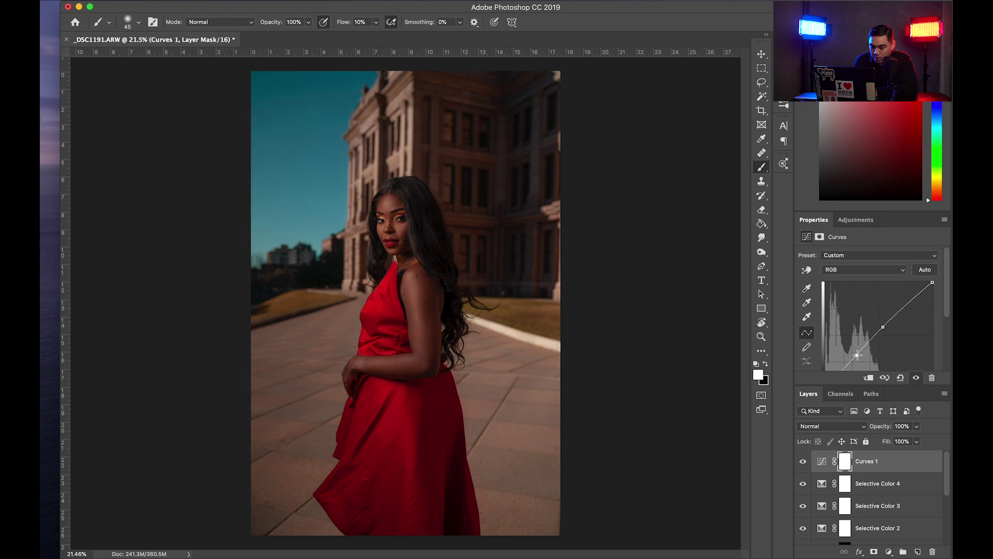
left_click(807, 470)
left_click(805, 471)
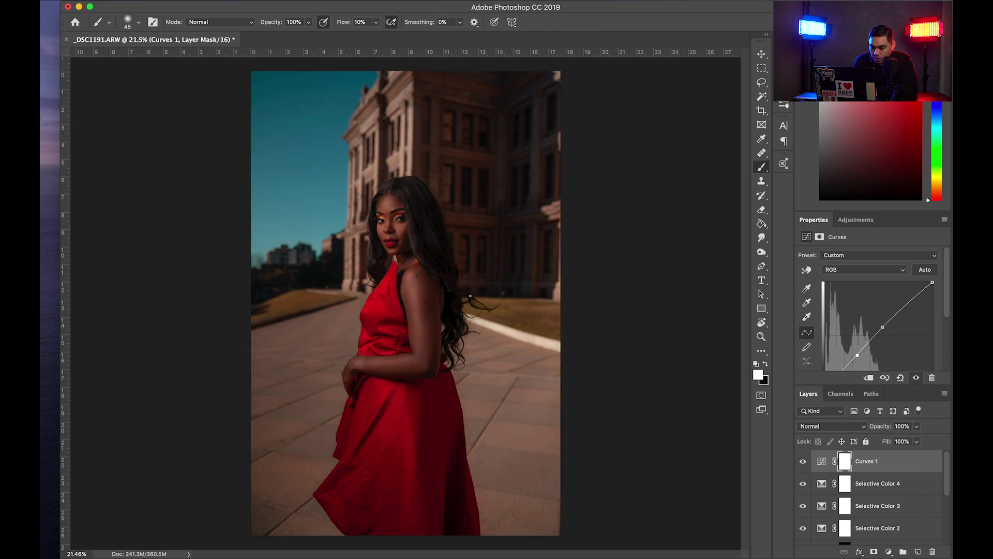